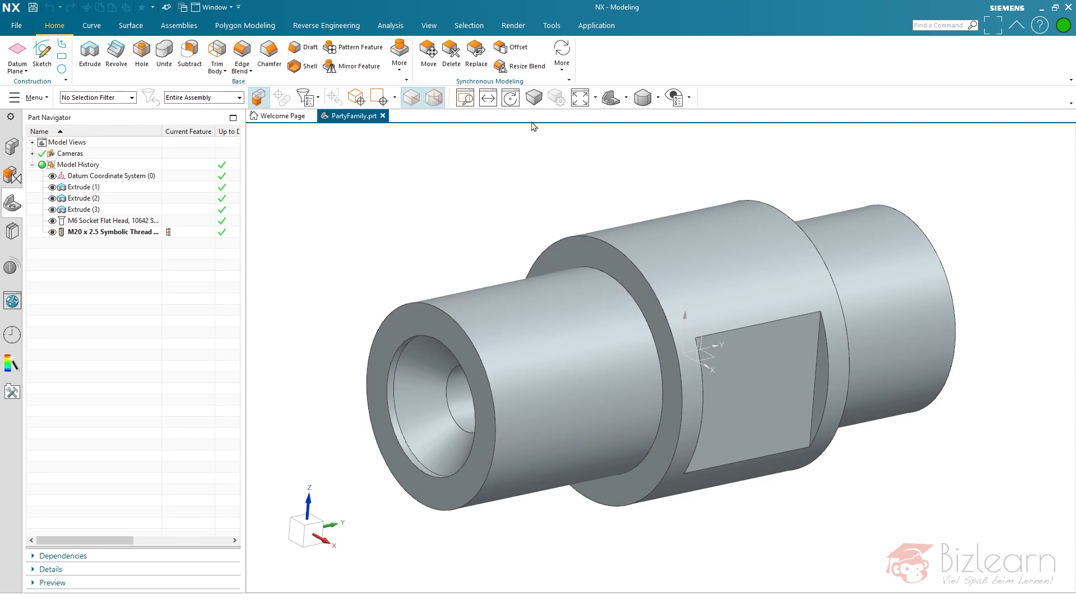
Change the M20 x 2.5 thread feature's type from Symbolic to Detailed.
click(562, 56)
click(131, 235)
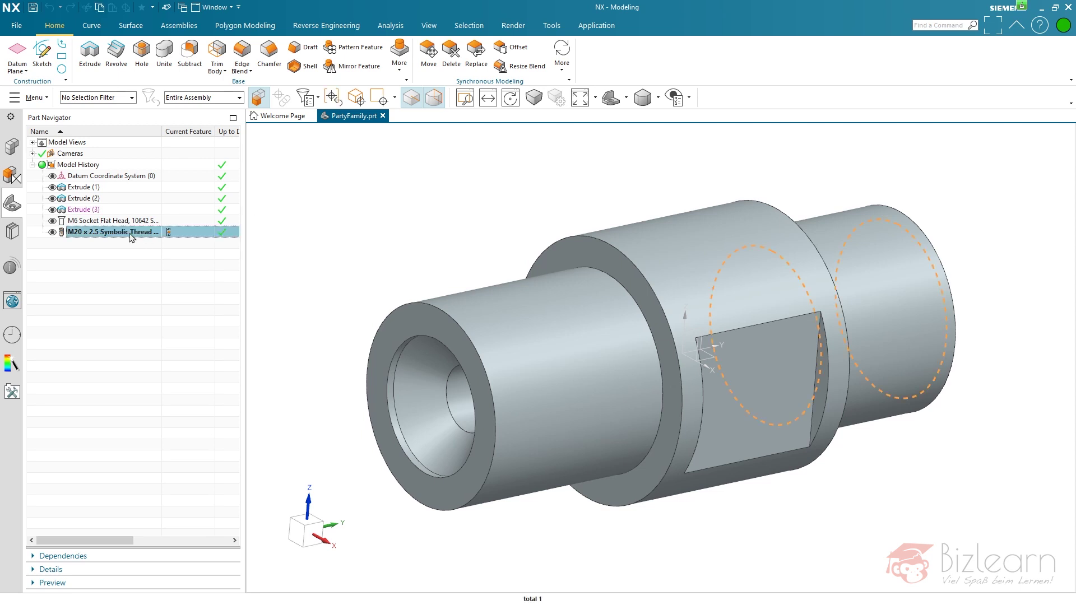
double_click(93, 232)
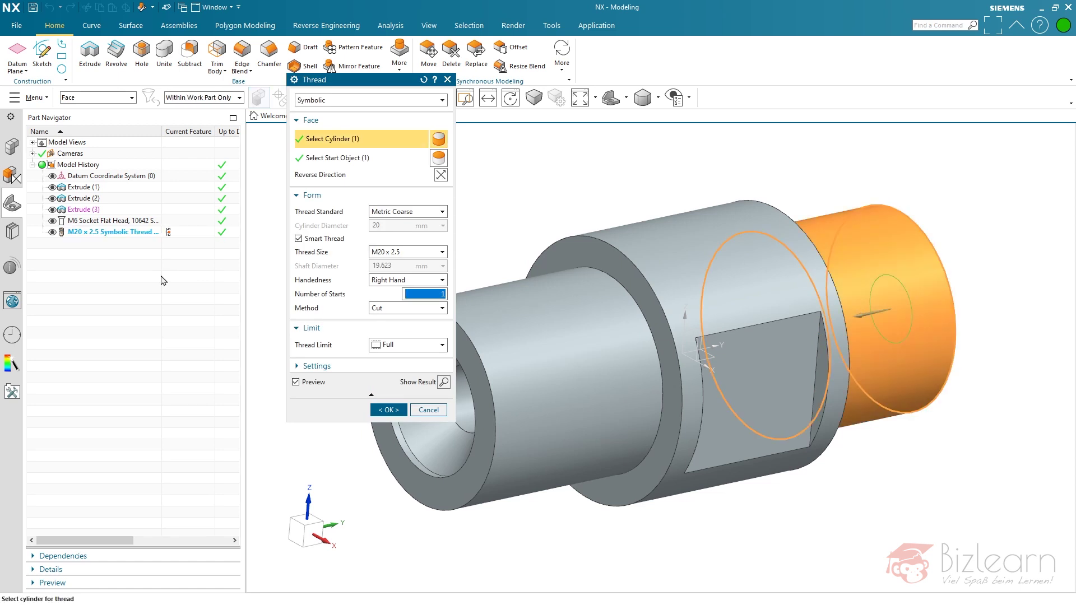
click(337, 101)
click(335, 121)
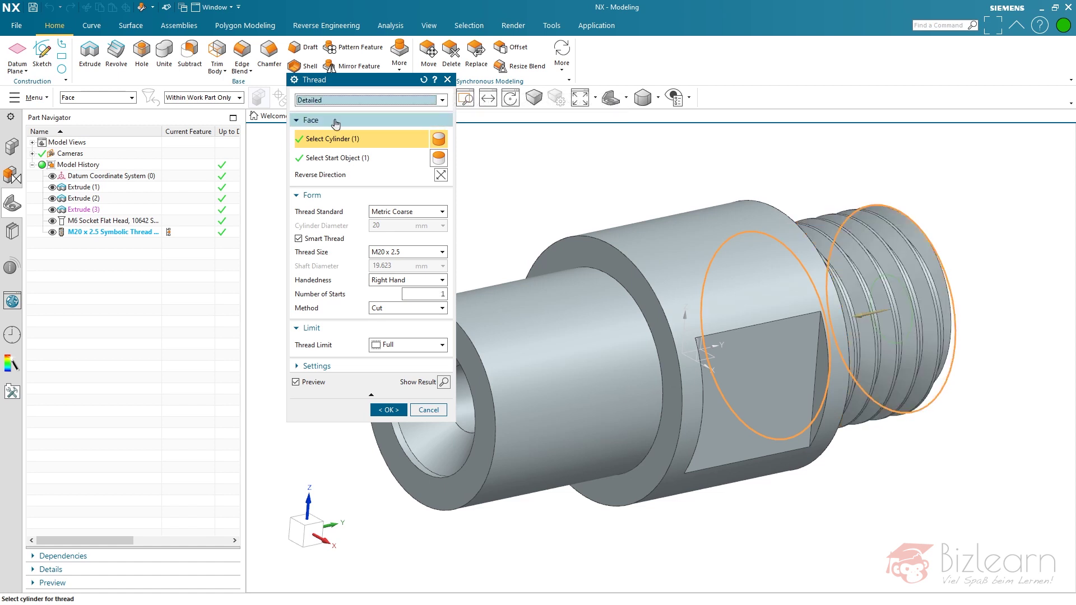
click(394, 212)
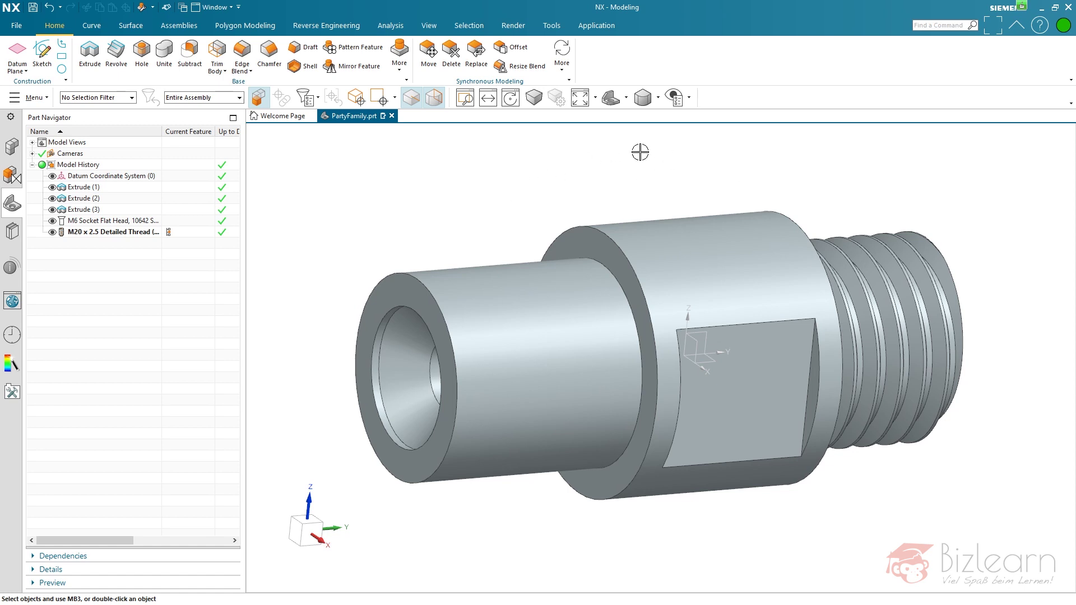
click(112, 212)
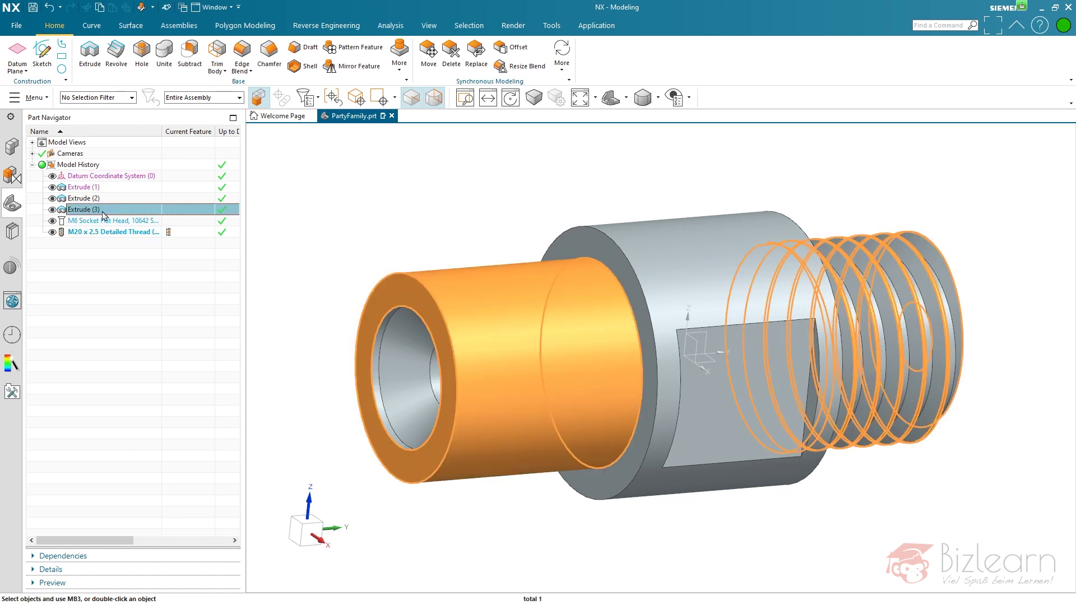
Set Extrude (3)'s end distance to the new expression l=55, keeping the start at -25.
double_click(103, 211)
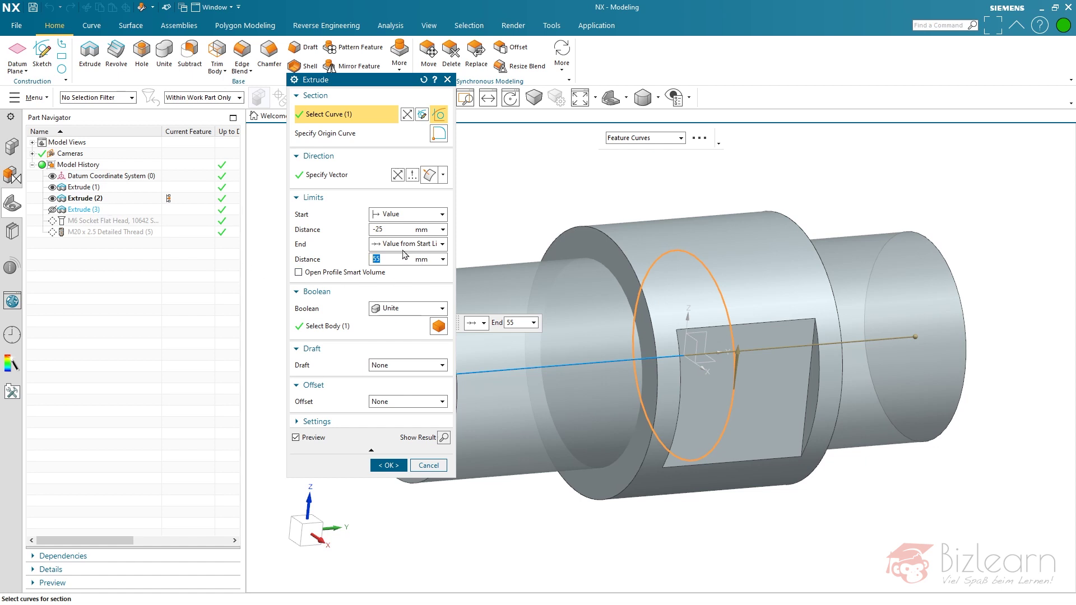
click(389, 230)
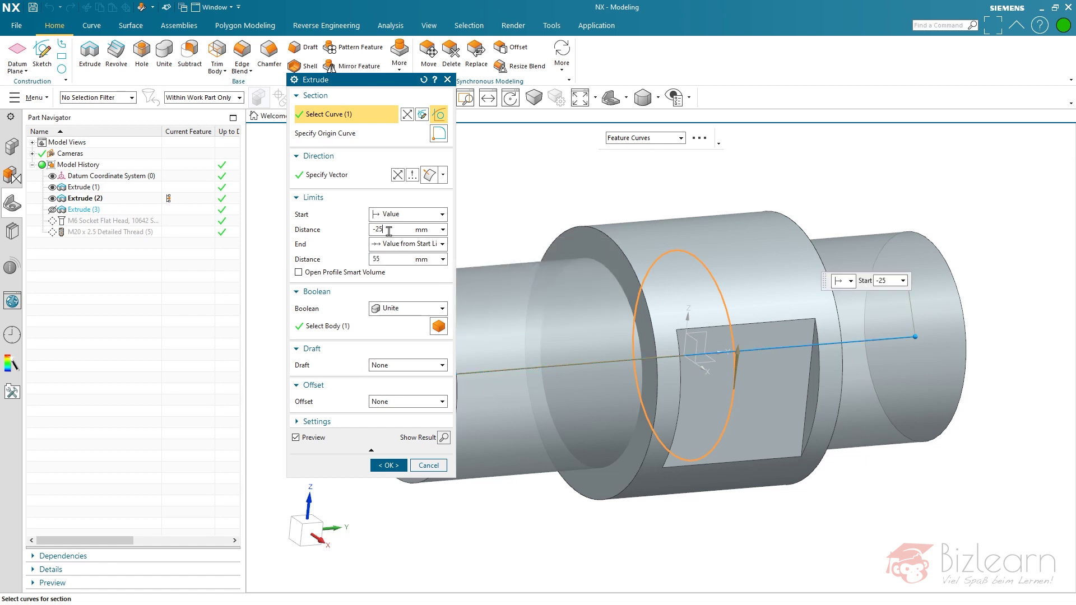
double_click(384, 258)
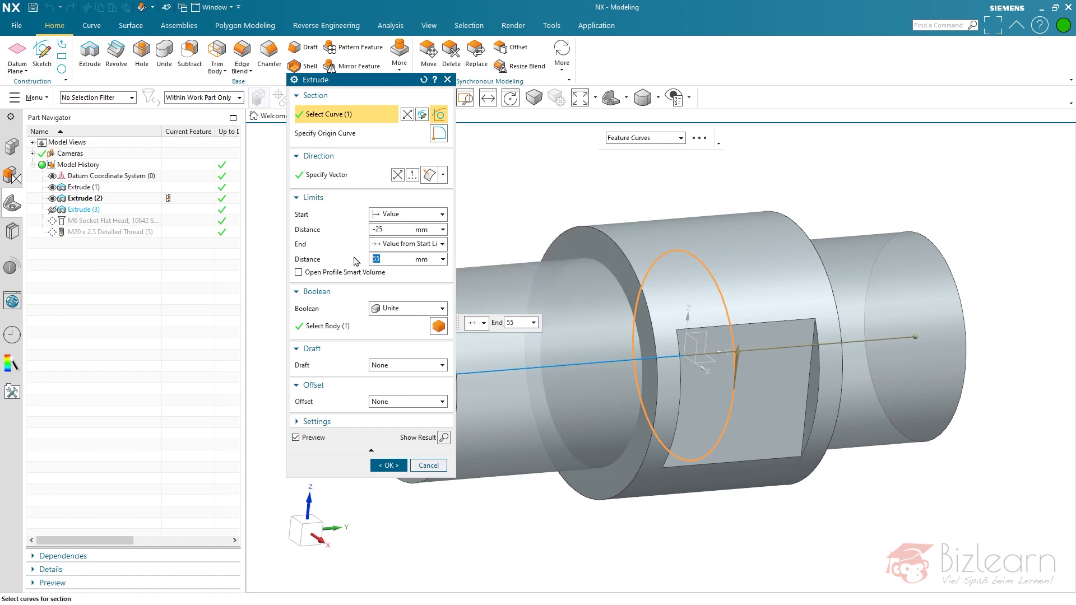
middle_drag(705, 294, 808, 315)
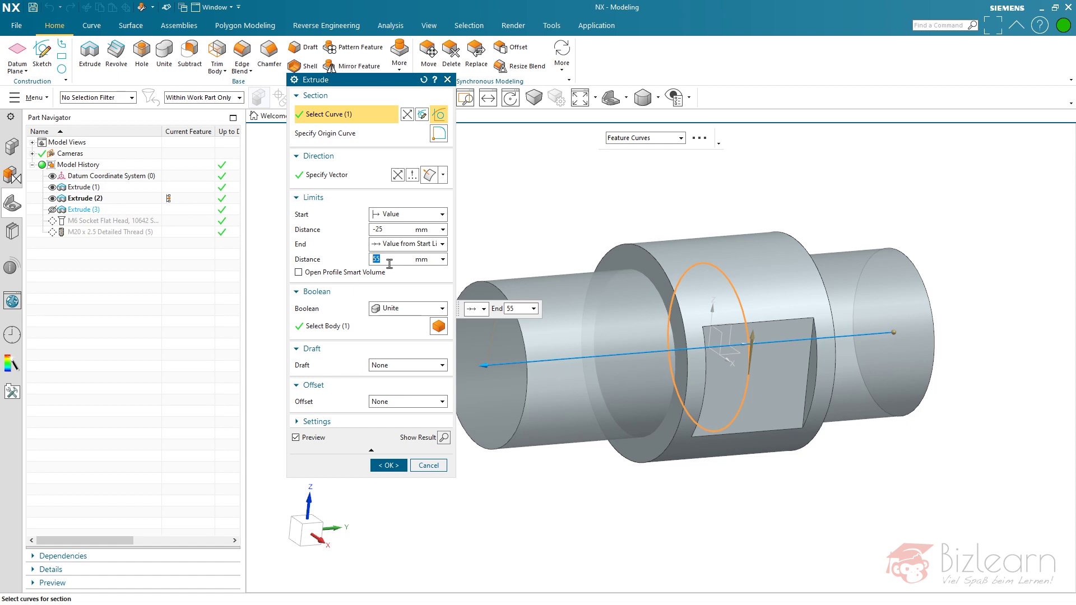
text(l)
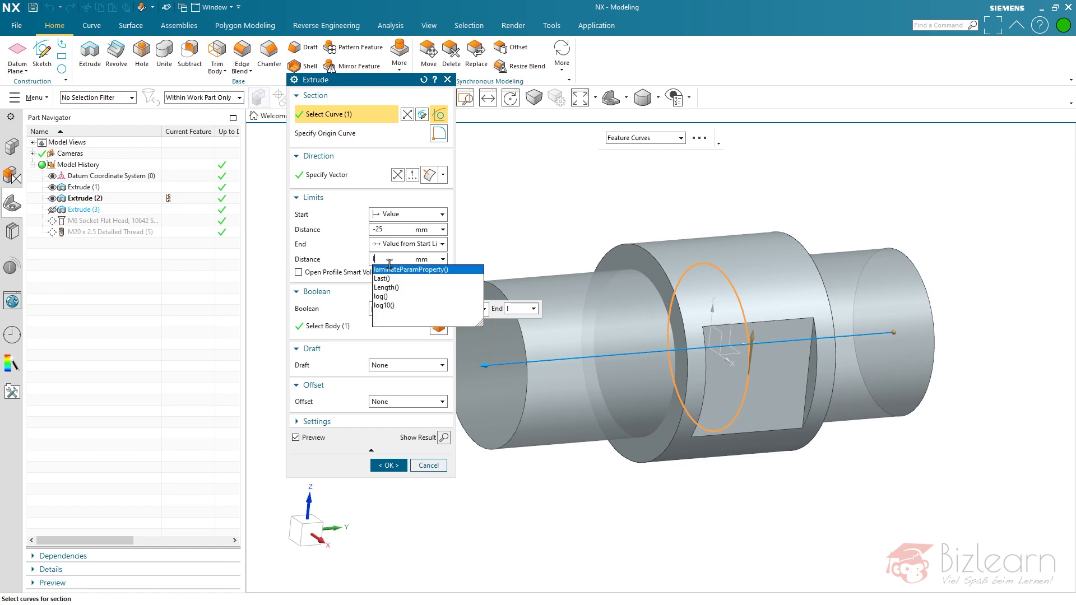
text(=)
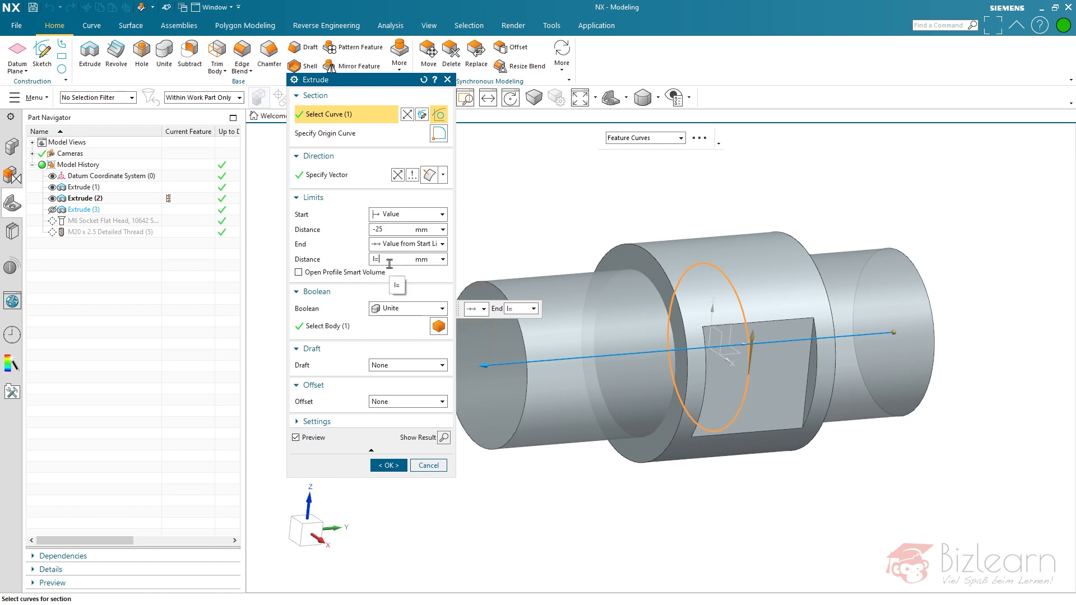
text(55)
key(BackSpace)
key(BackSpace)
key(BackSpace)
middle_click(526, 240)
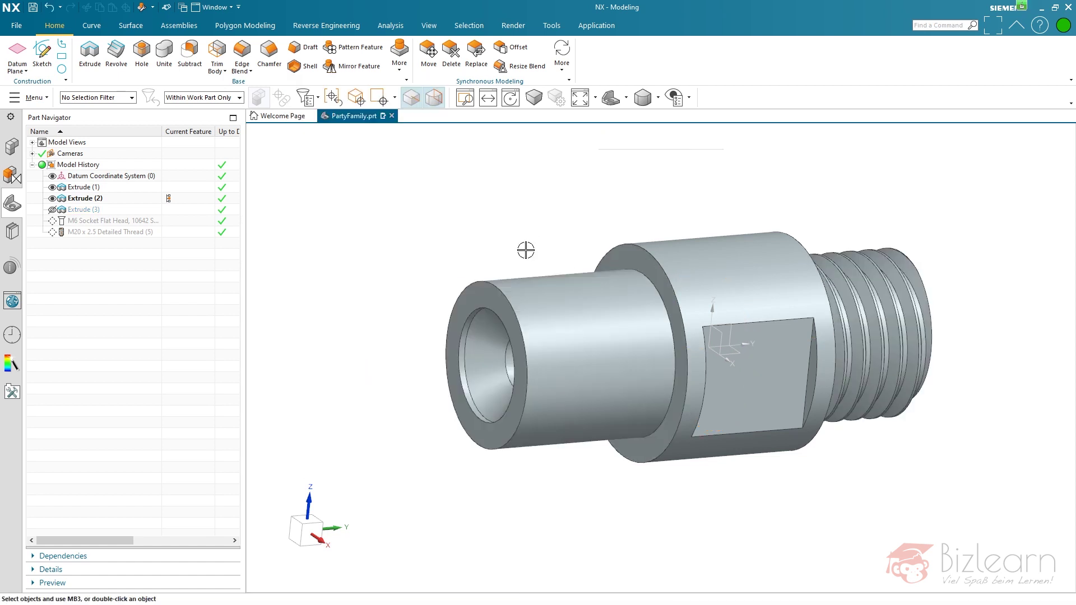
Expand User Expressions to reveal l=55 and show the extra synchronous modeling commands.
click(32, 165)
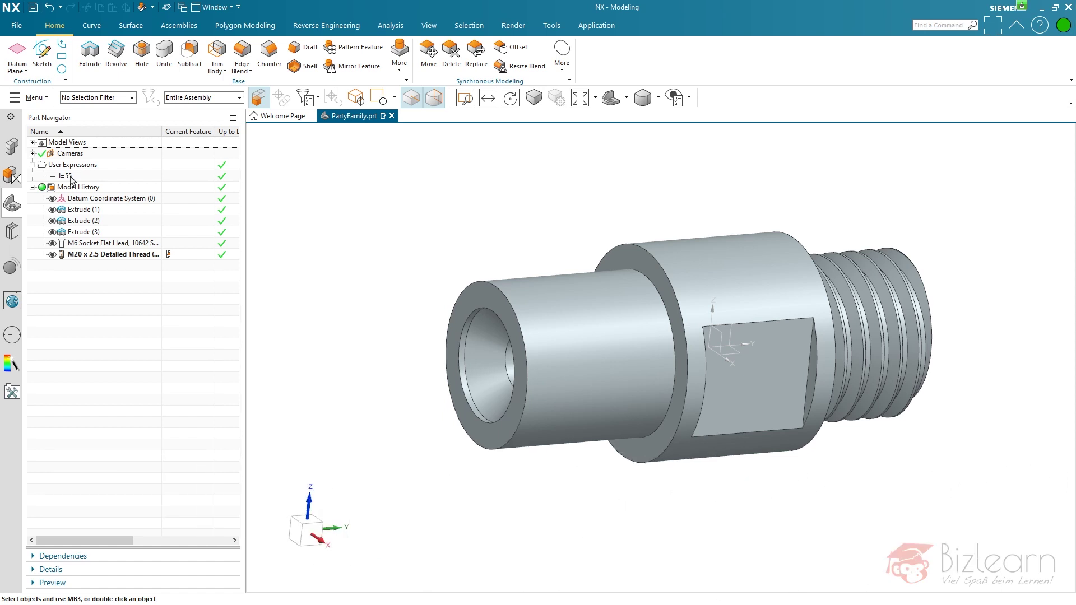
click(561, 56)
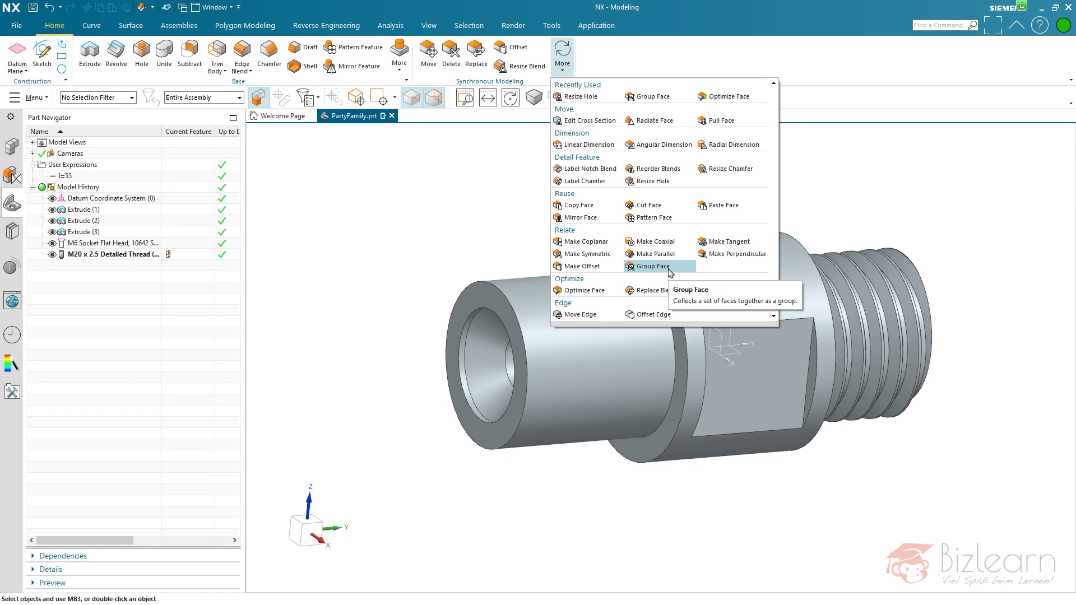
Create Group Face (6) from all shaft faces using the Body Faces selection rule.
click(652, 266)
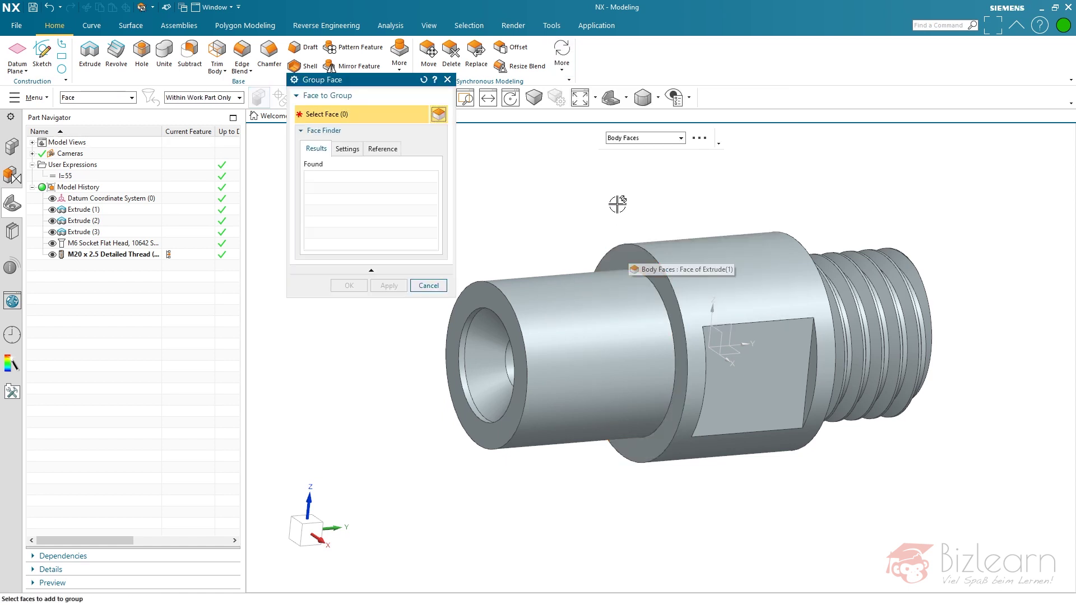
click(635, 140)
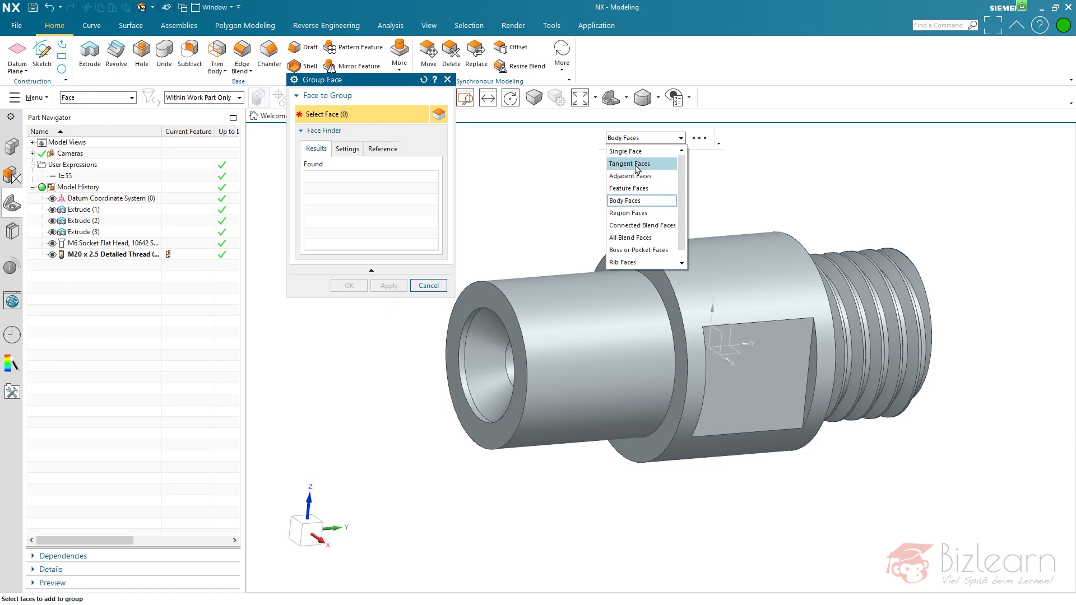
click(638, 201)
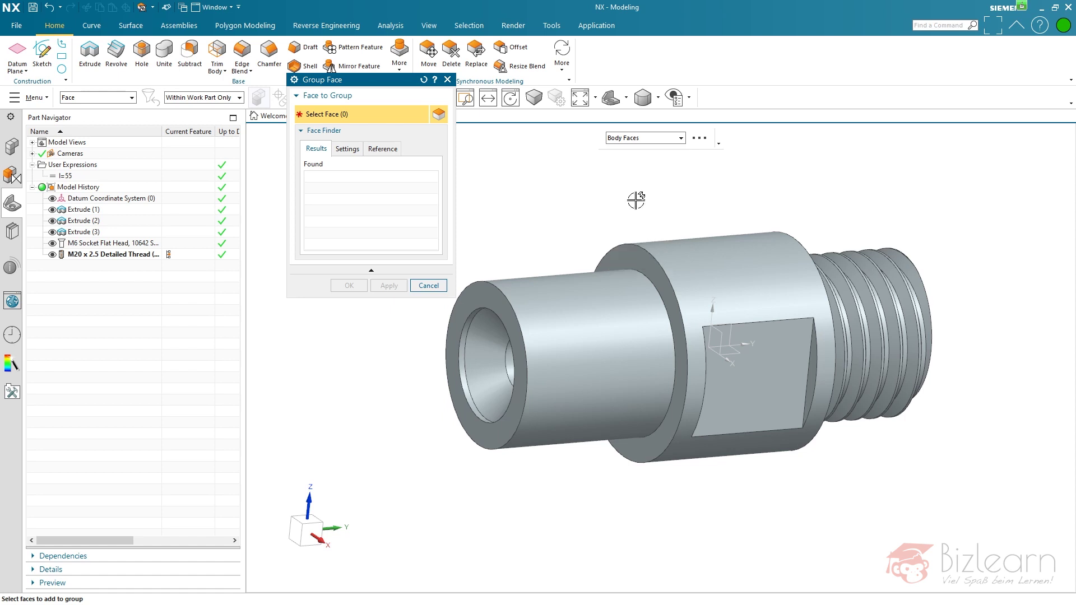
click(703, 233)
middle_click(553, 182)
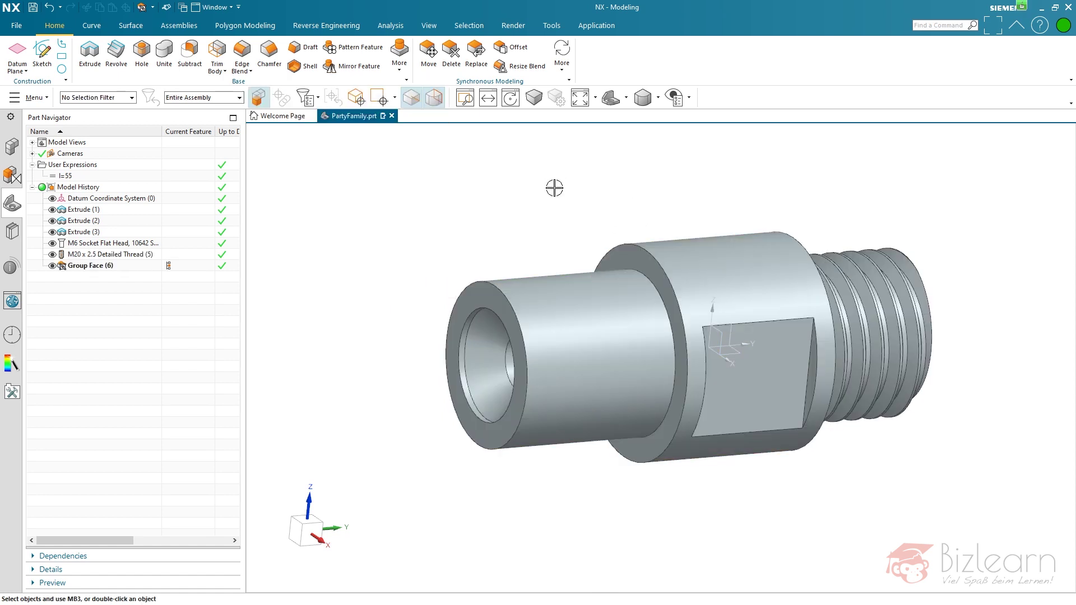
click(110, 269)
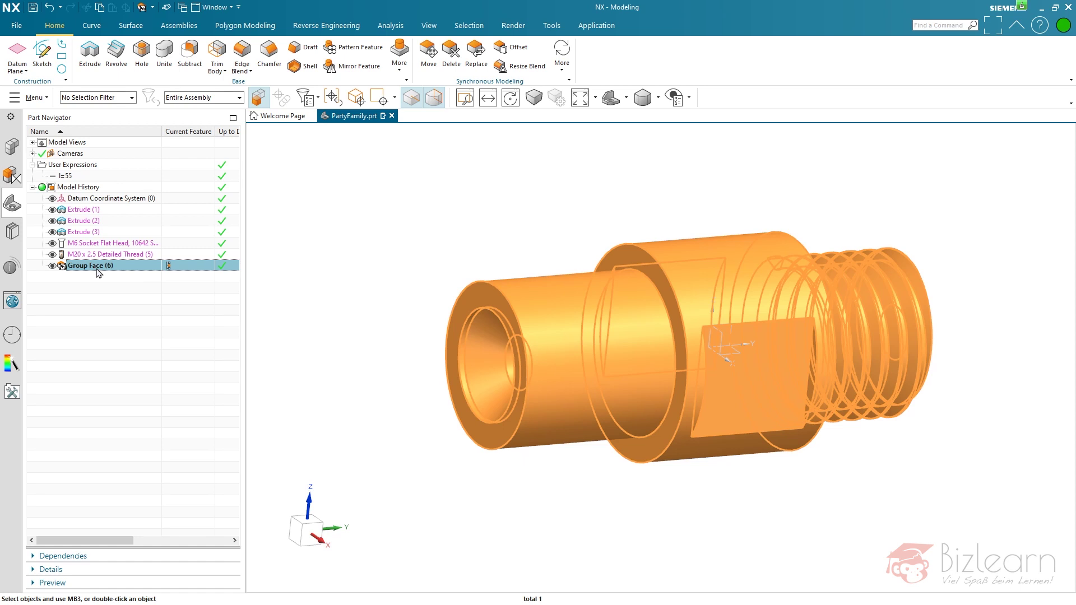
Rename Group Face (6) to 'green'.
key(F2)
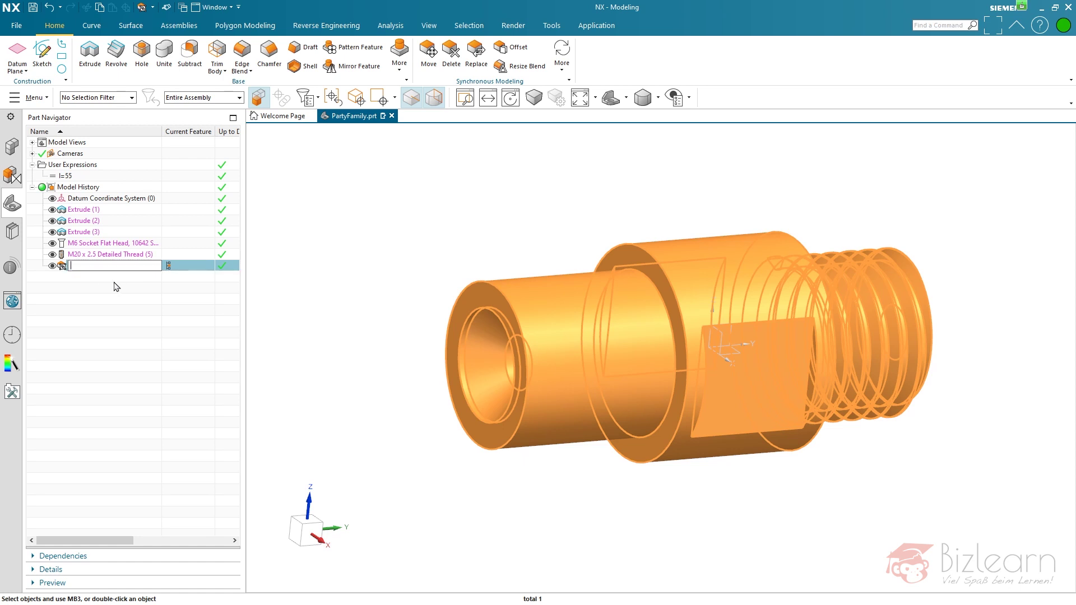
text(green)
key(Return)
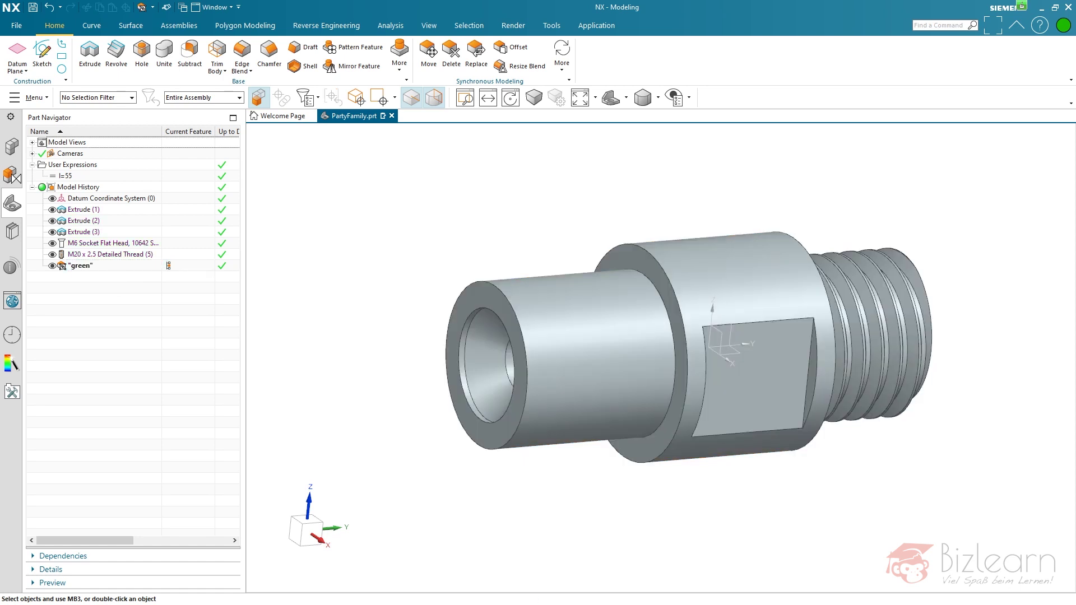
Assign a green feature face colour to the 'green' feature, turning the shaft green.
right_click(111, 267)
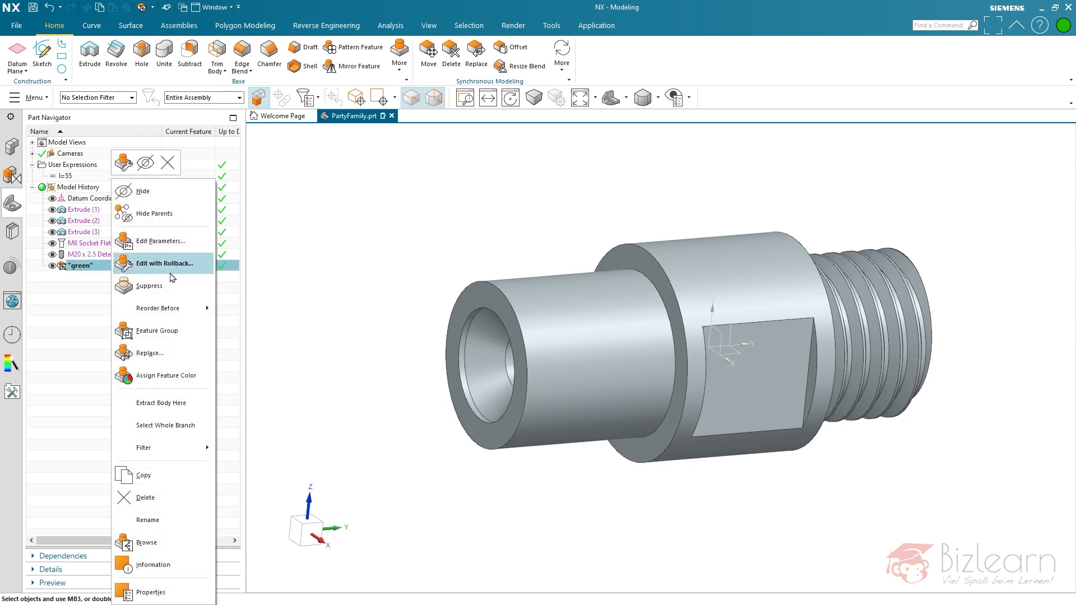
click(184, 380)
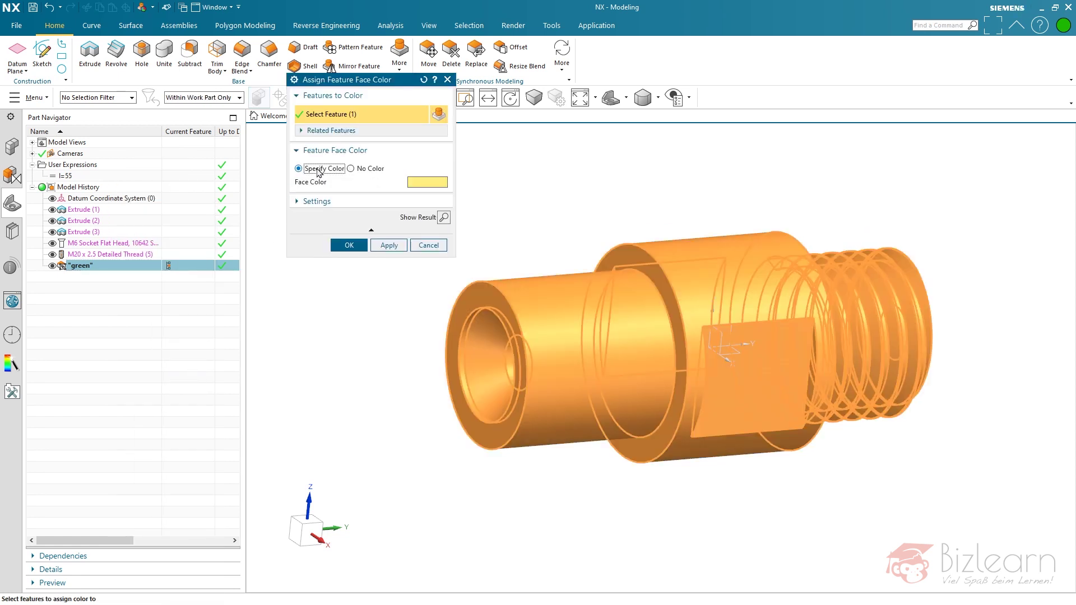
click(412, 184)
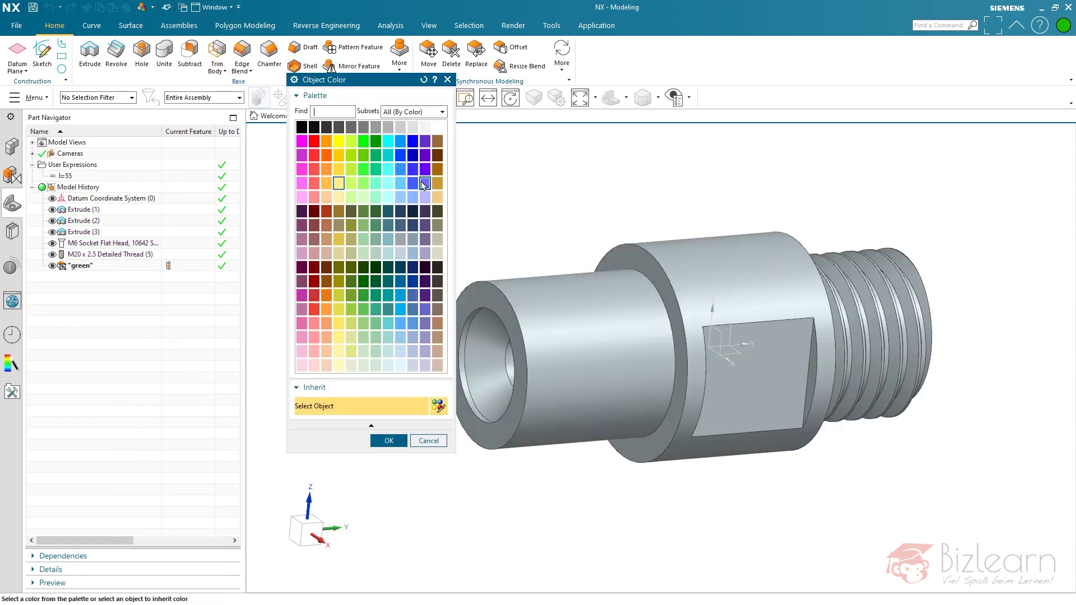
click(376, 144)
middle_click(401, 280)
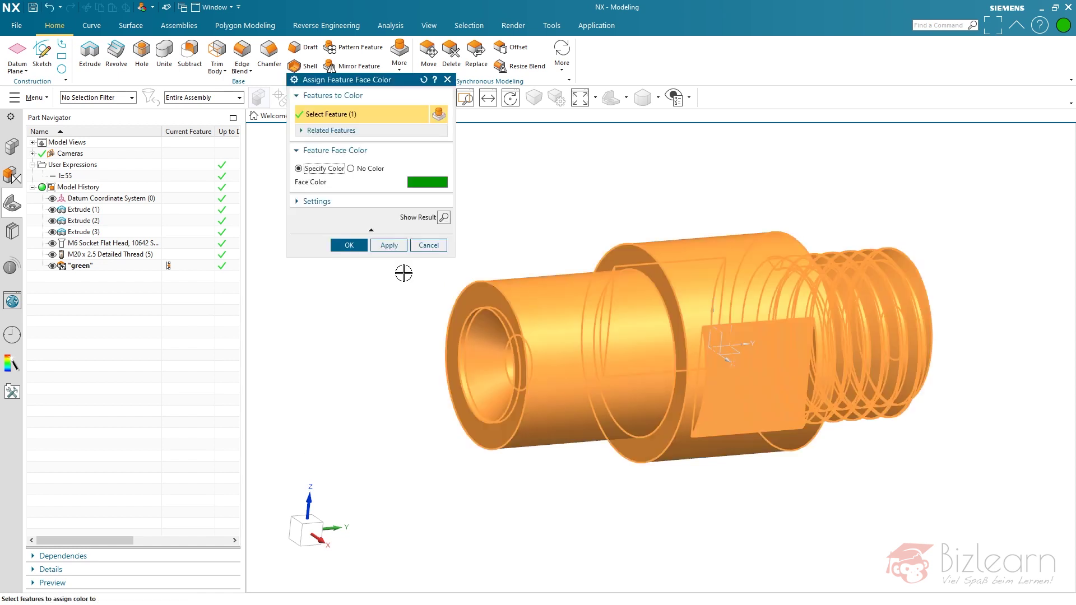
middle_click(373, 264)
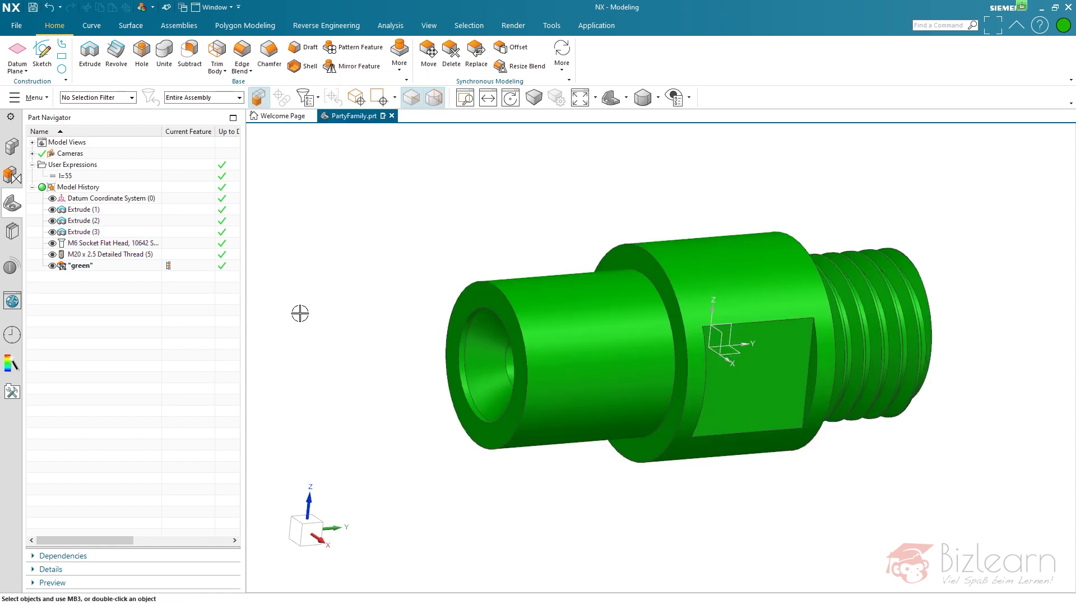
click(106, 270)
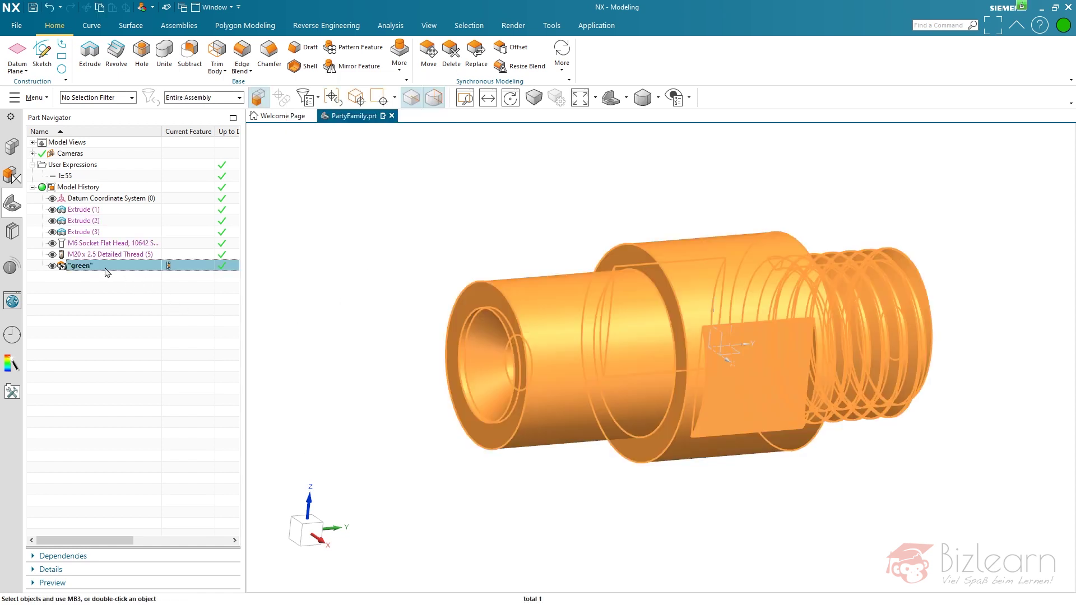
Paste a duplicate of the 'green' feature after it in the history.
key(Escape)
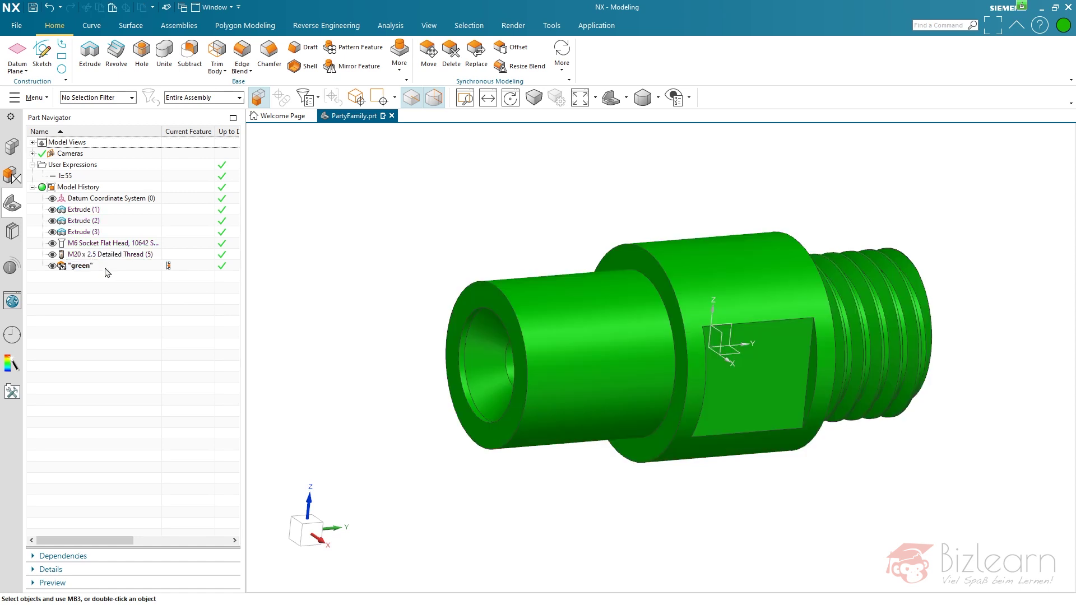
double_click(107, 269)
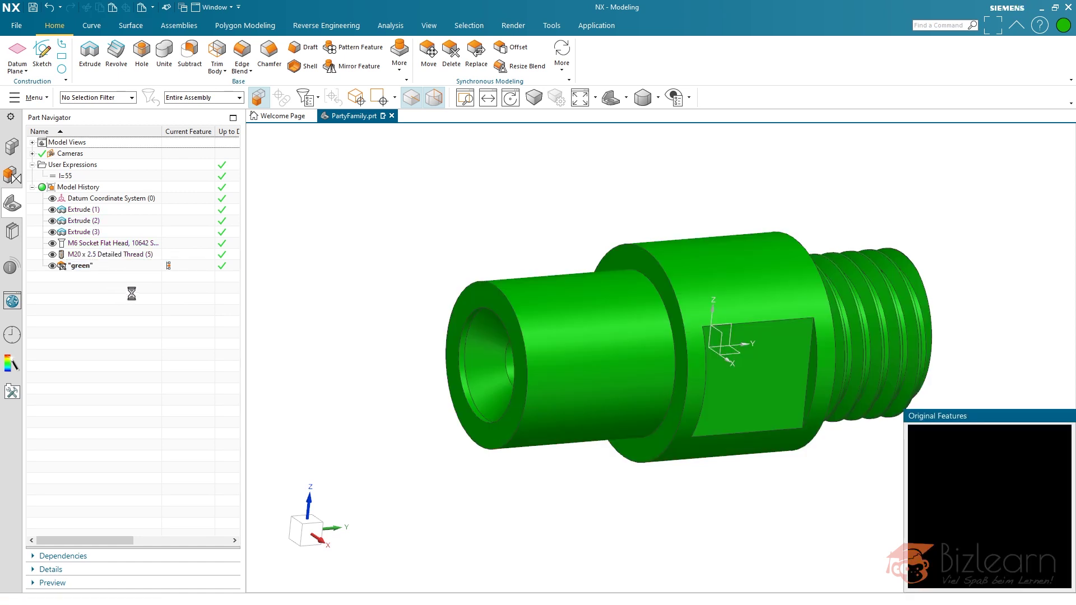
key(Return)
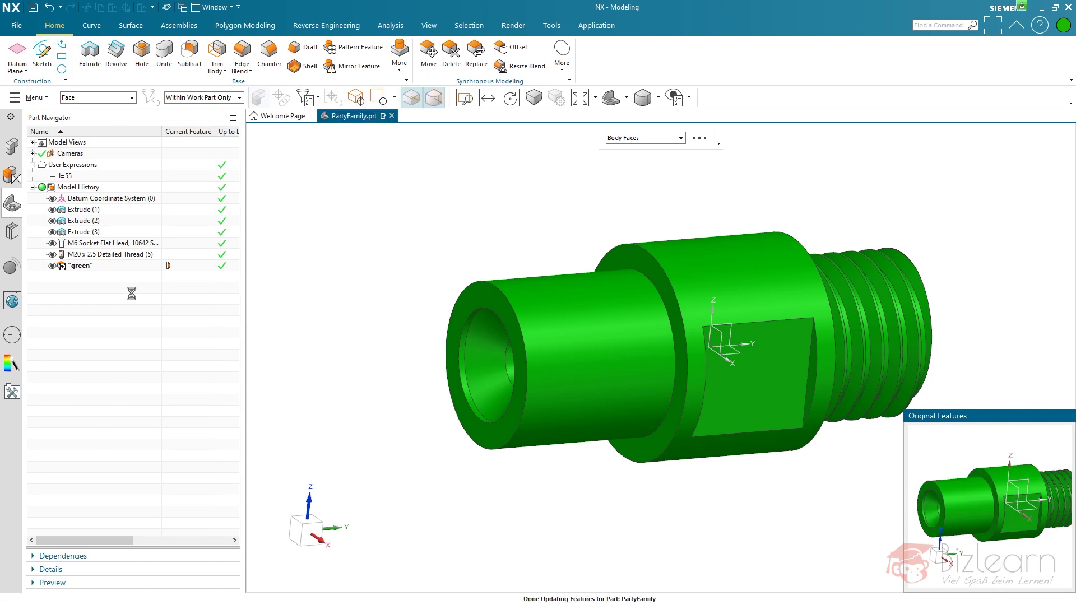
Rename the duplicate green feature to 'yellow'.
click(91, 278)
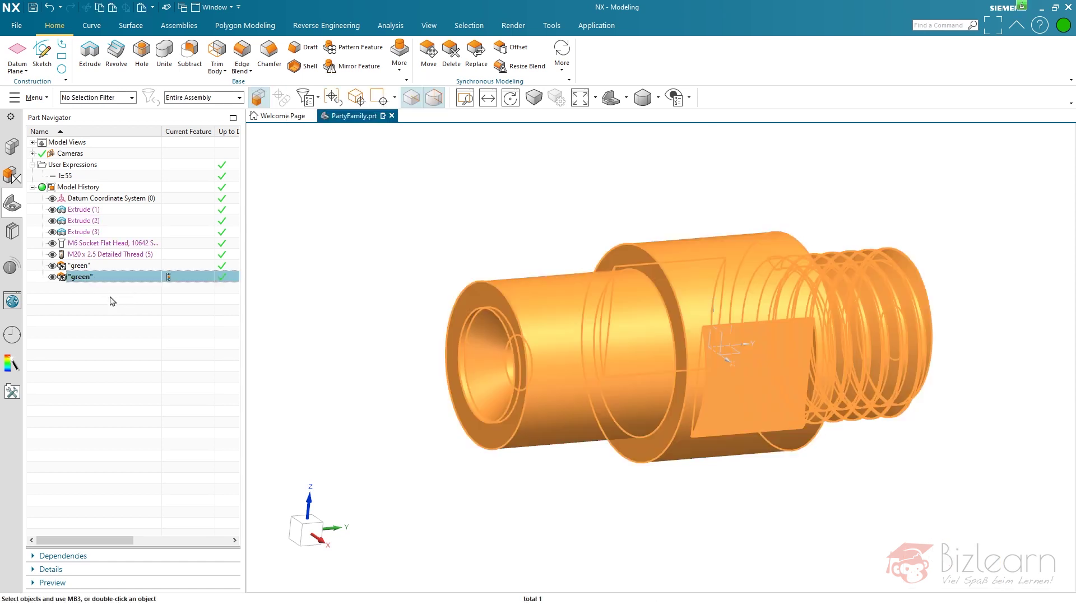
key(F2)
text(yellow)
key(Return)
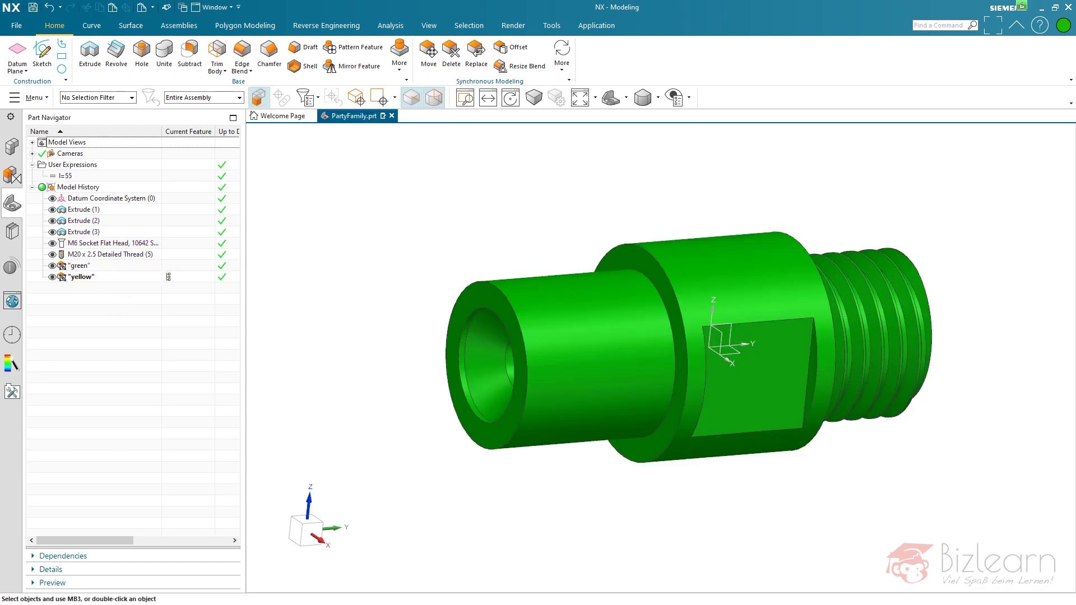
right_click(94, 278)
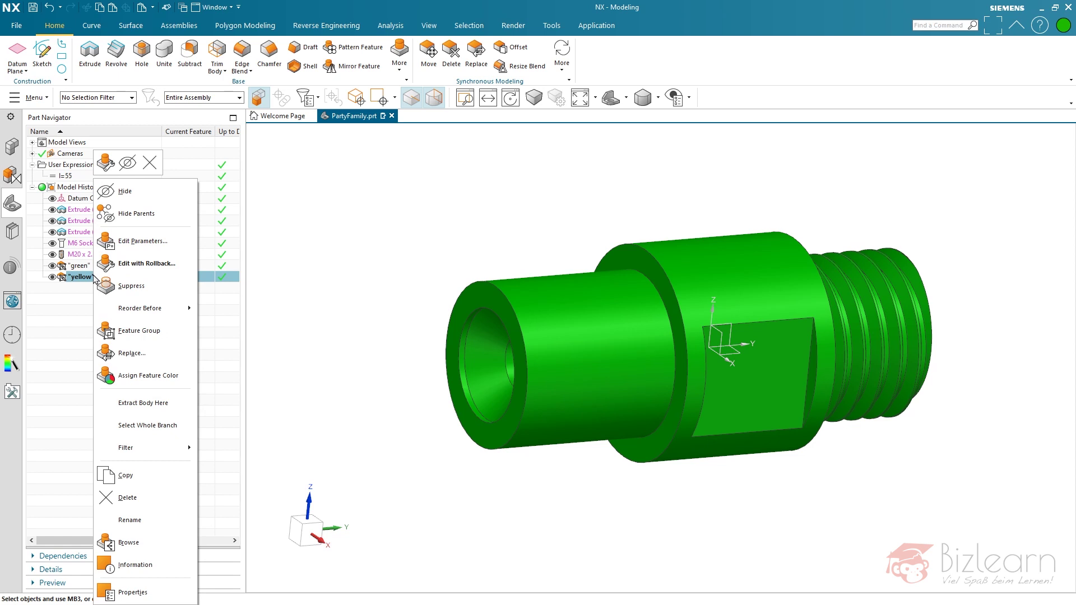
Give the 'yellow' feature a light-yellow face colour.
click(152, 375)
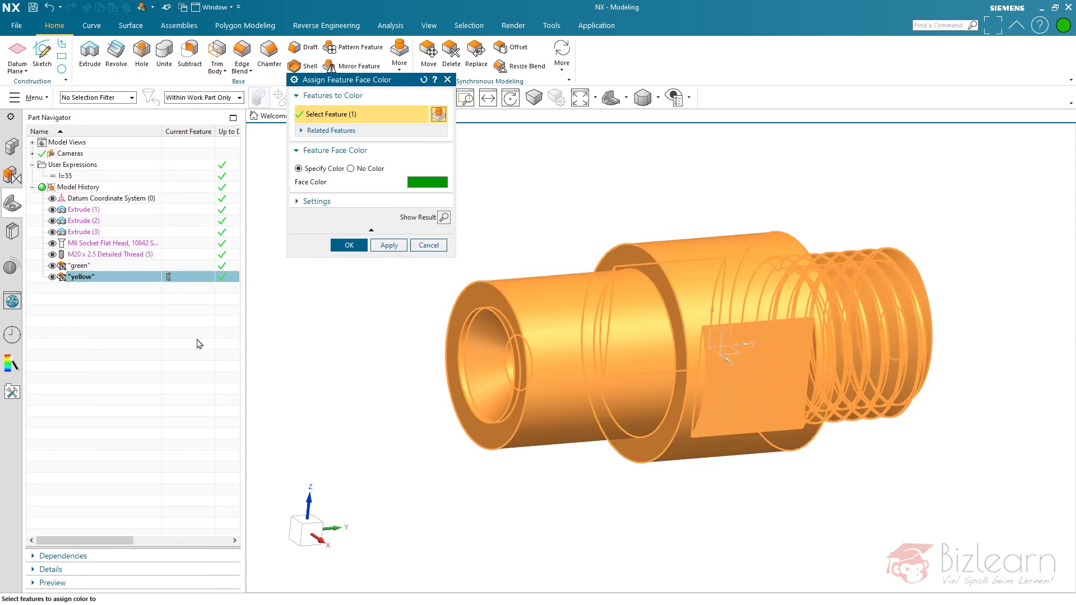
click(427, 182)
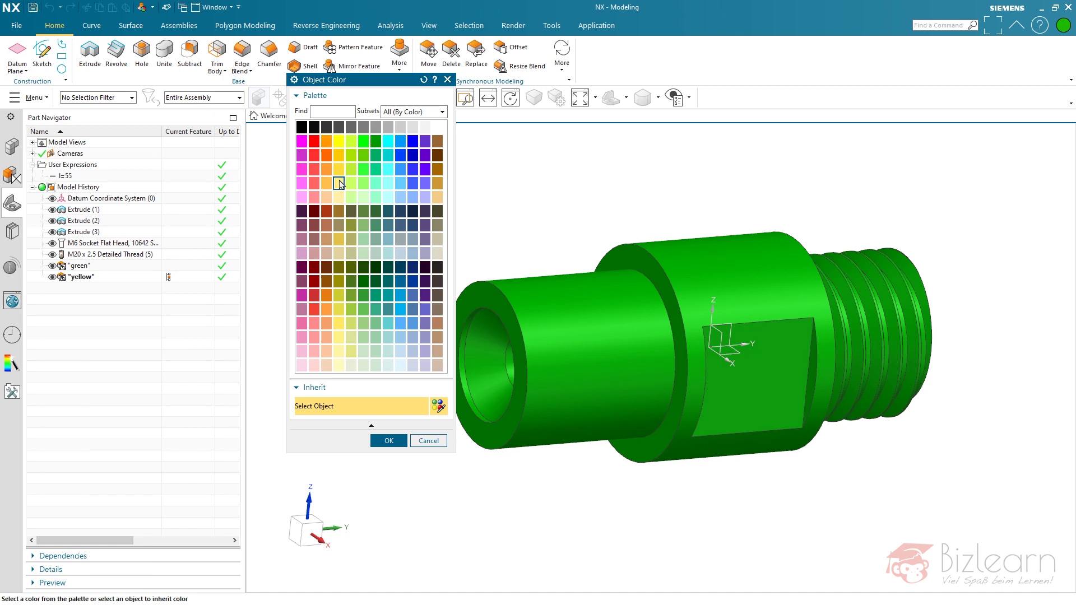
double_click(338, 182)
click(349, 245)
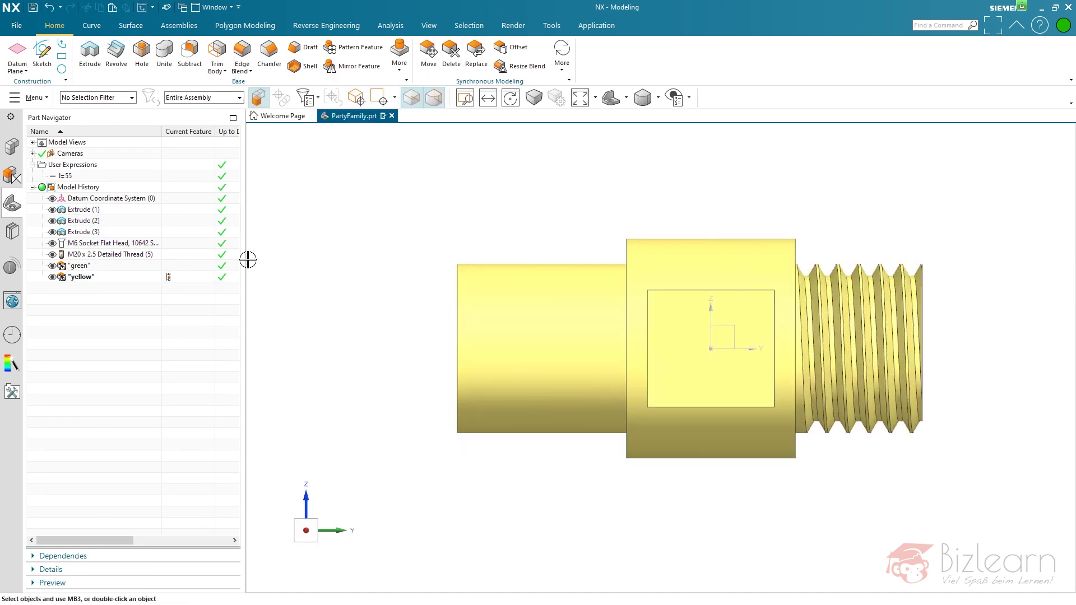
Toggle the current feature between 'green' and 'yellow' to compare the shaft colours.
click(169, 266)
click(169, 277)
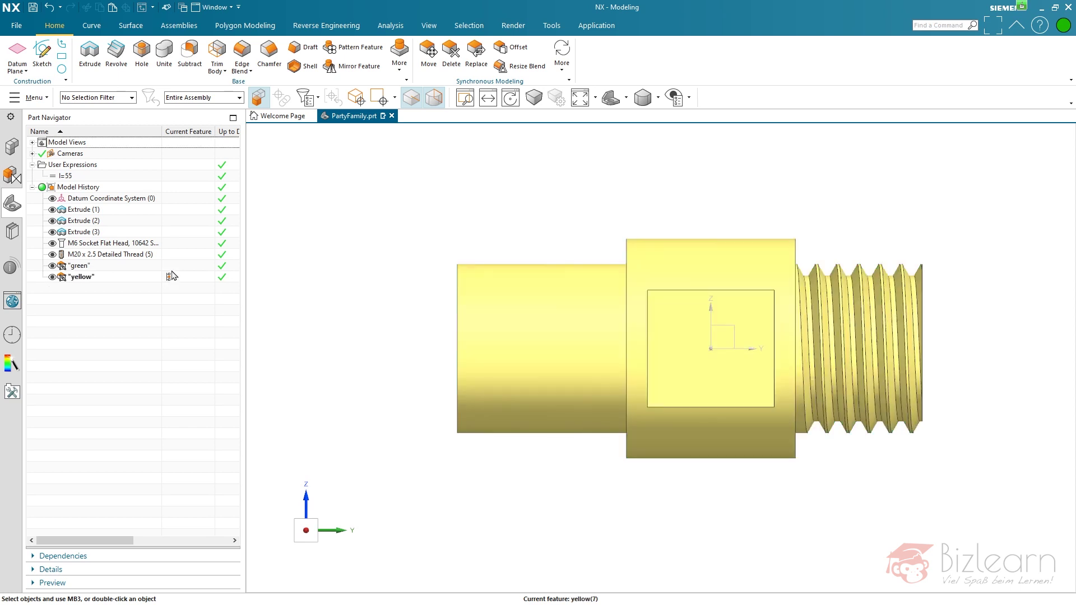
click(169, 266)
click(170, 278)
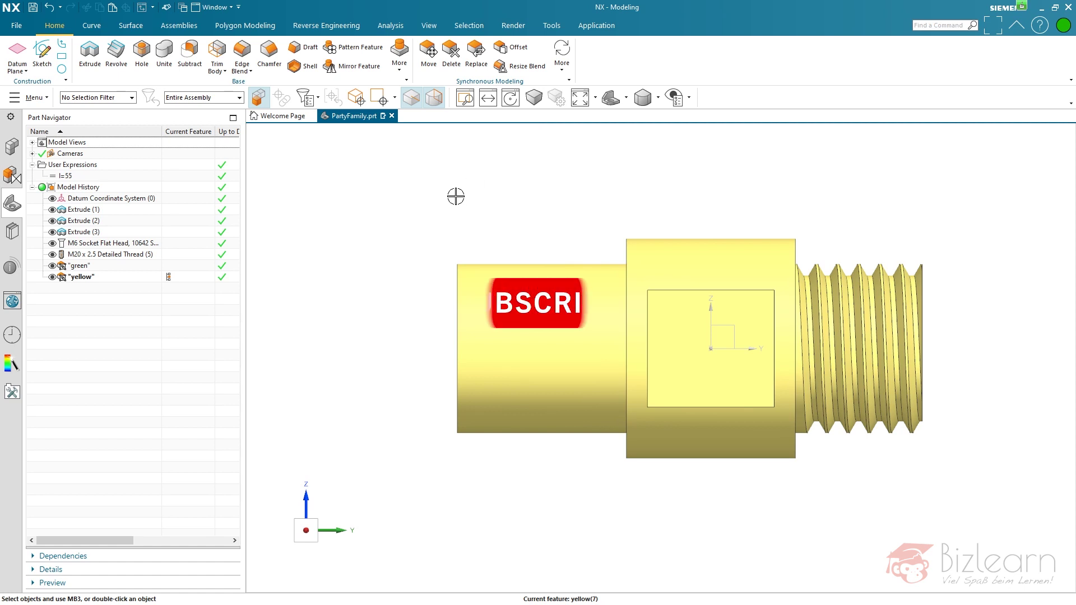
Switch the ribbon to Tools, where Part Families is located.
click(553, 27)
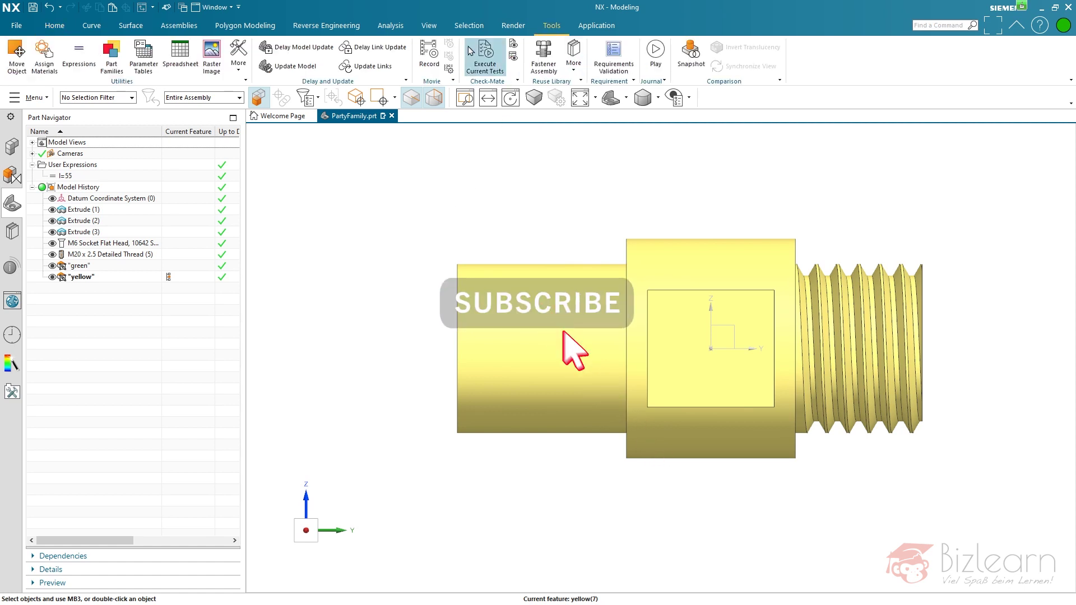
Open Part Families and create a family table with DB_PART_NO and OS_PART_NAME columns.
click(113, 72)
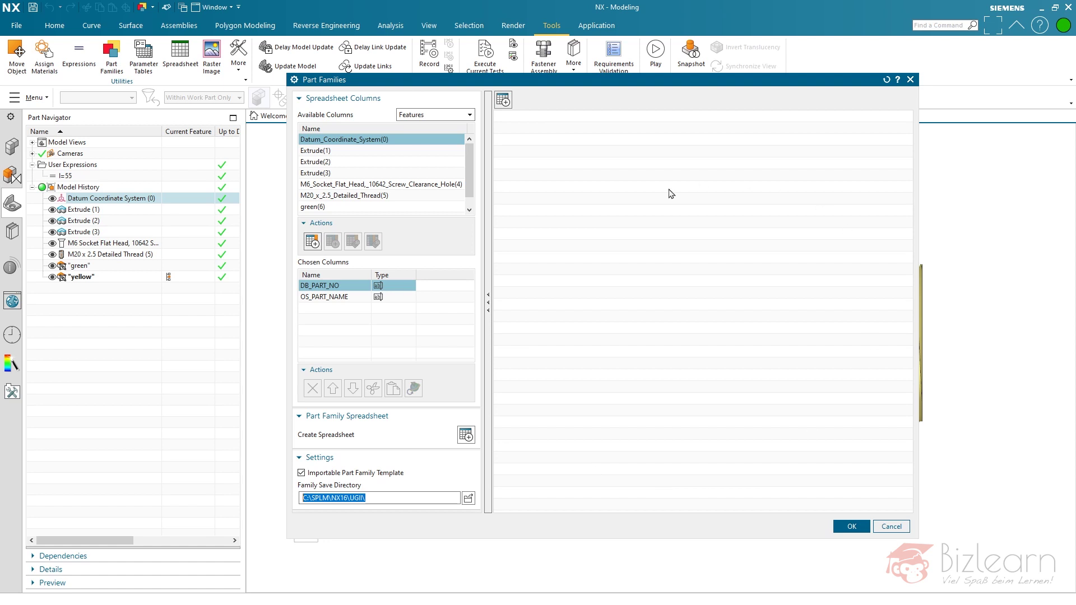
click(503, 102)
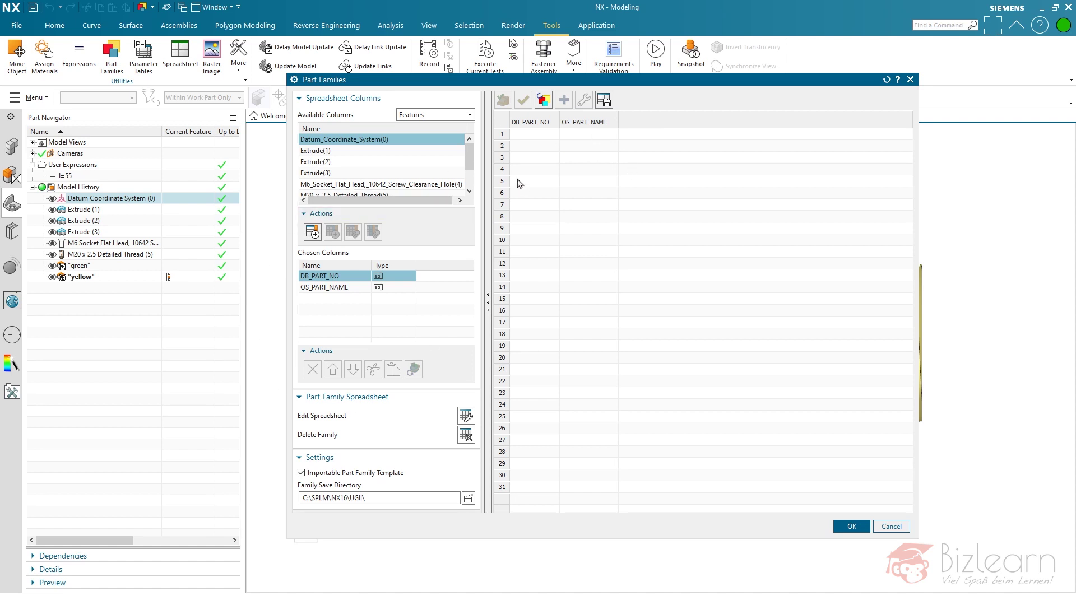
Add the l expression as a part family table column.
click(443, 115)
click(438, 128)
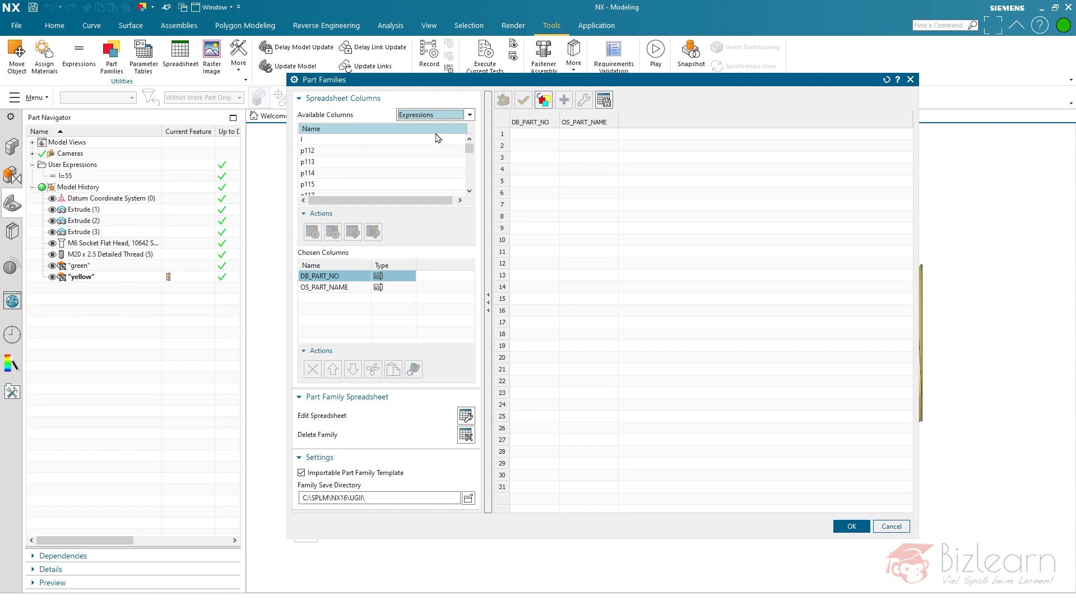
click(312, 141)
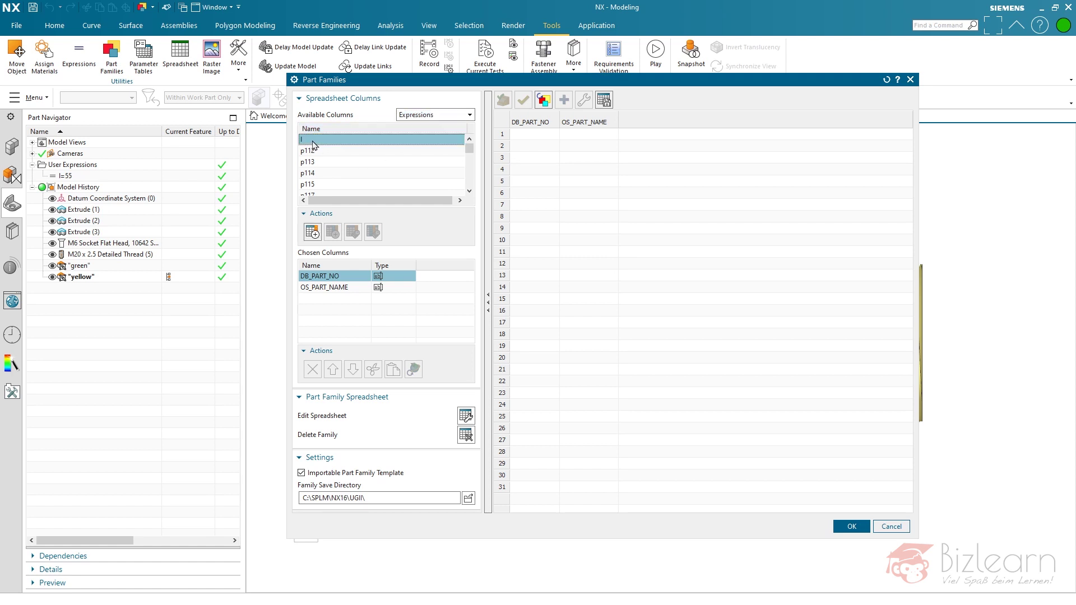
click(313, 232)
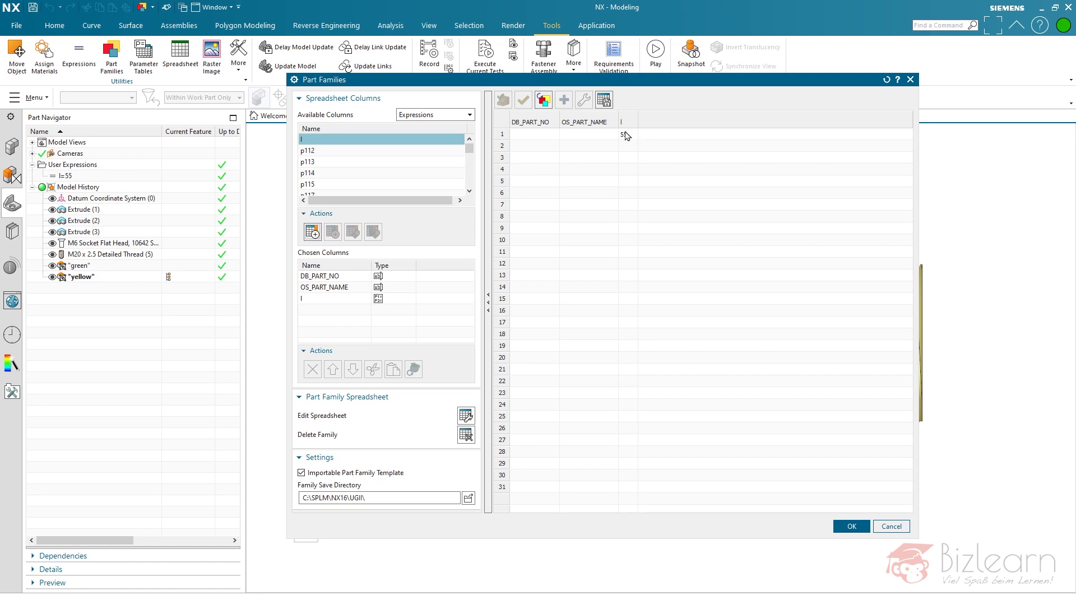
Add the green(6) and yellow(7) features as family table columns.
click(437, 116)
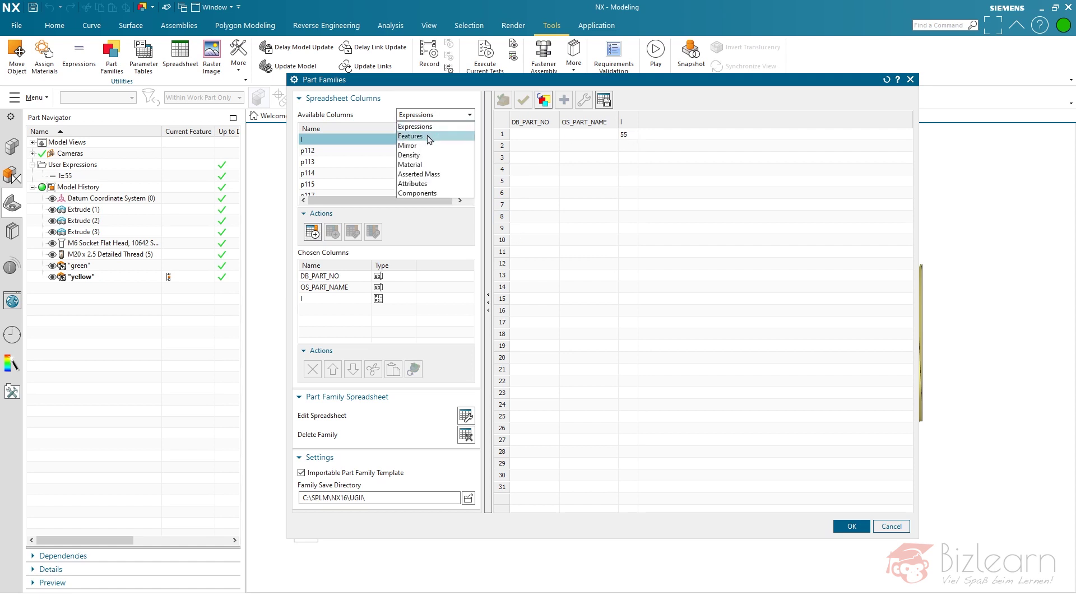
click(430, 136)
scroll(402, 162, down, 1)
click(342, 174)
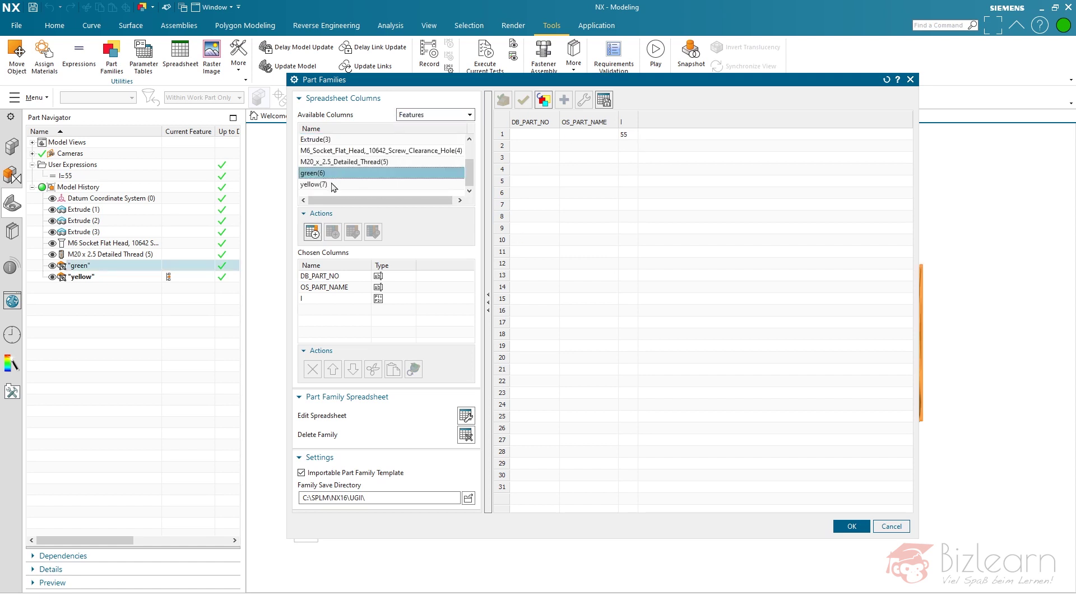
ctrl+click(335, 185)
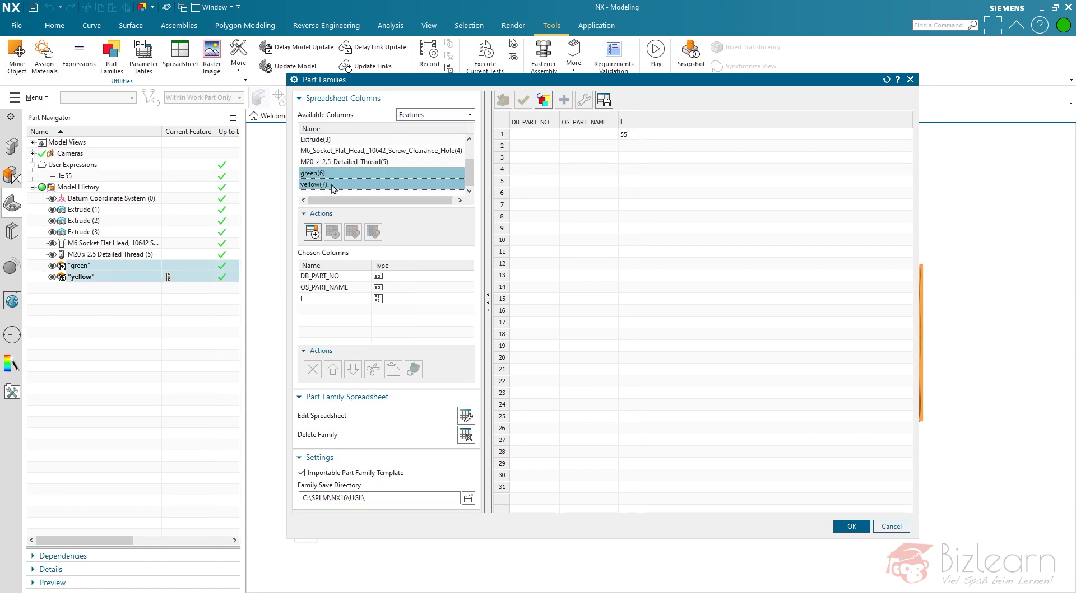
click(312, 231)
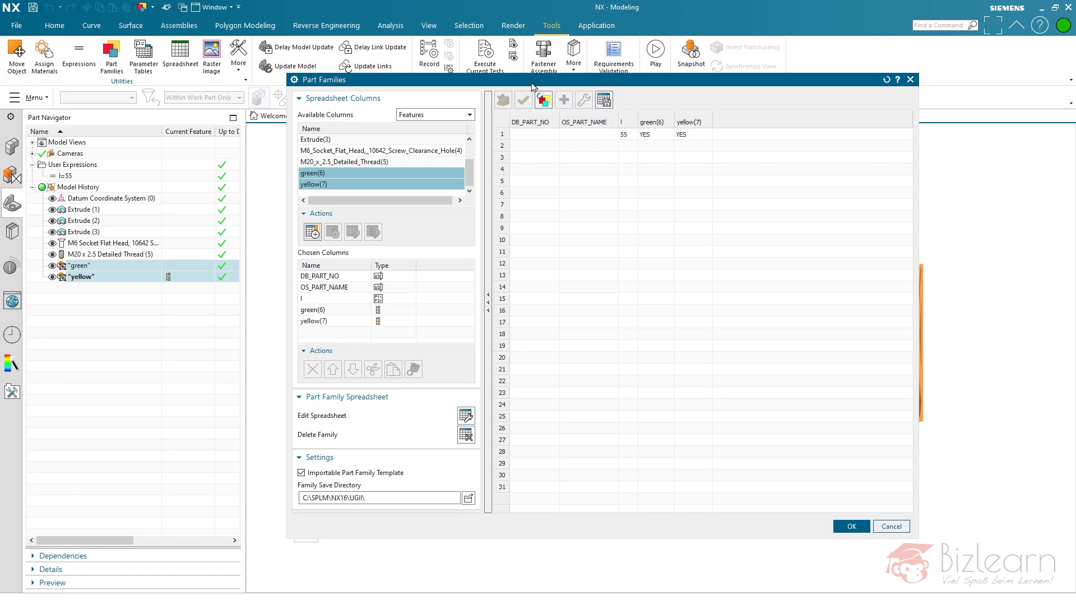
drag(527, 85, 460, 92)
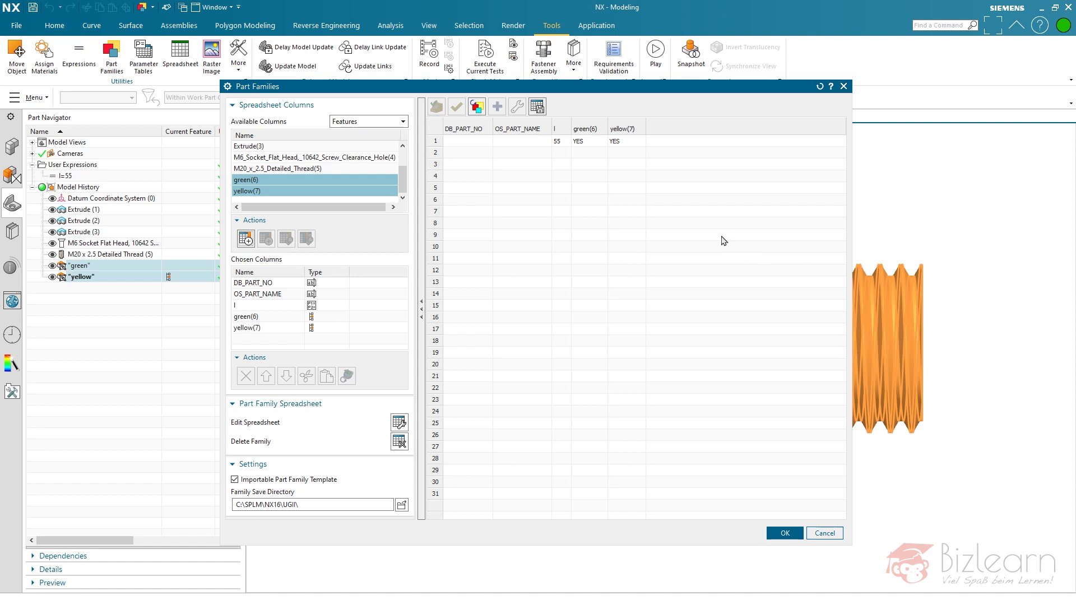
Enter part numbers and names 1, 2 and 3 in DB_PART_NO and OS_PART_NAME.
click(467, 146)
click(466, 144)
text(1)
key(Tab)
text(1)
key(Tab)
key(Return)
text(2)
key(Tab)
text(2)
click(465, 143)
text(3)
key(Tab)
text(3)
key(Tab)
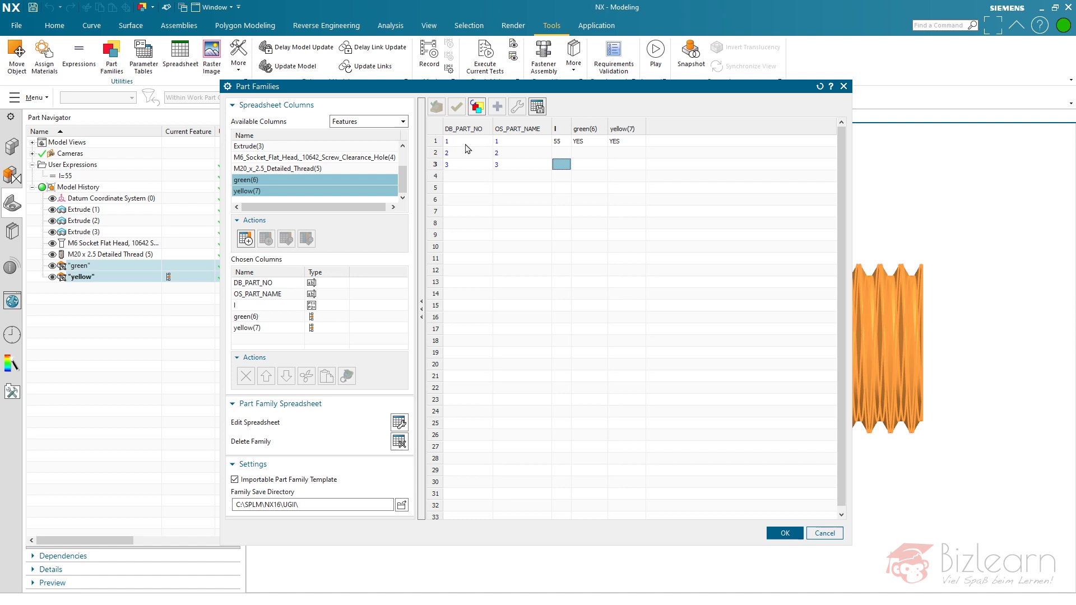
Set l to 55 for member 2 and 70 for member 3.
key(Up)
text(55)
key(Down)
text(70)
Set green(6)/yellow(7) to YES/NO for member 2 and NO/YES for member 3.
click(466, 144)
key(Right)
key(Right)
key(Right)
key(Down)
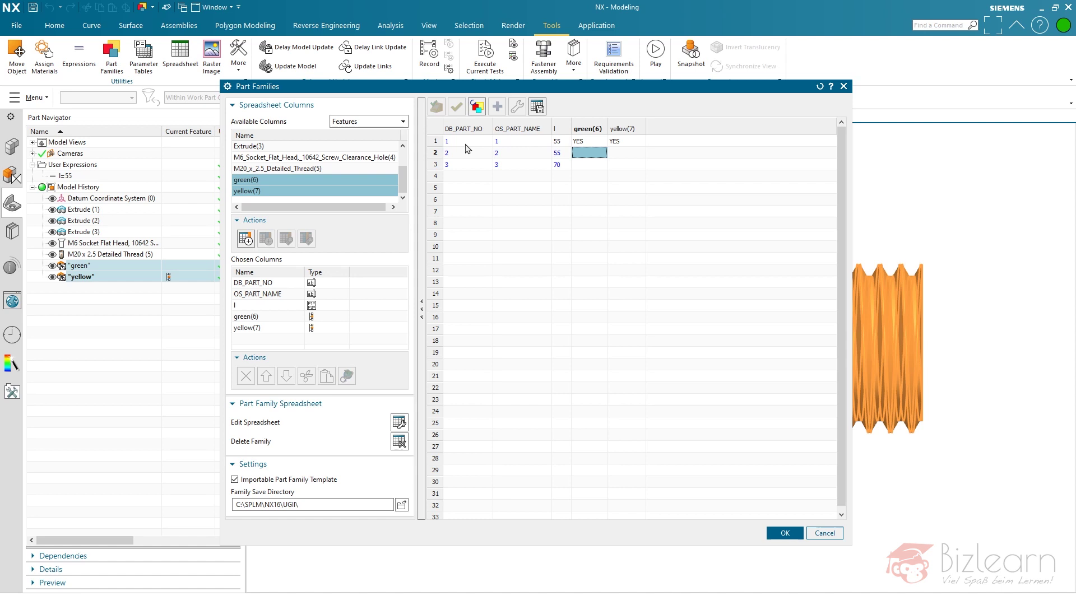
text(YES)
key(Right)
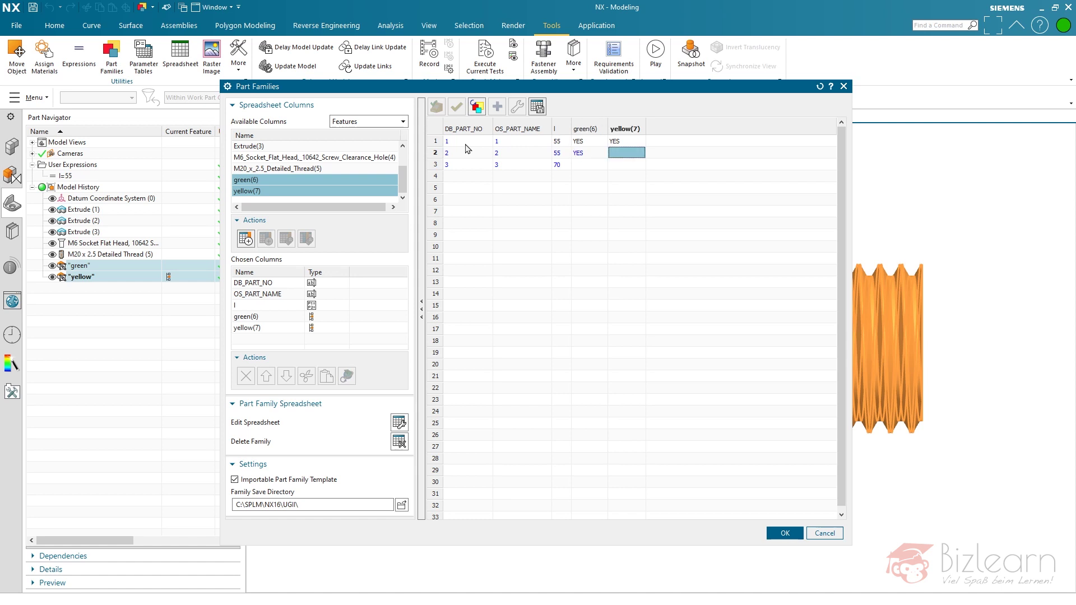
text(NO)
key(Return)
key(Left)
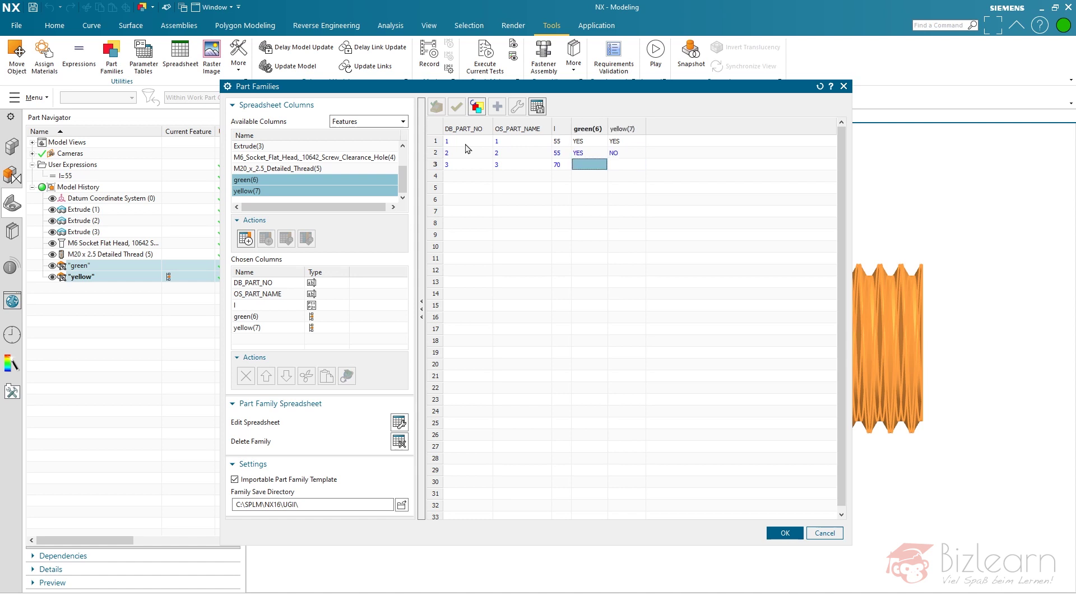
text(NO)
key(Right)
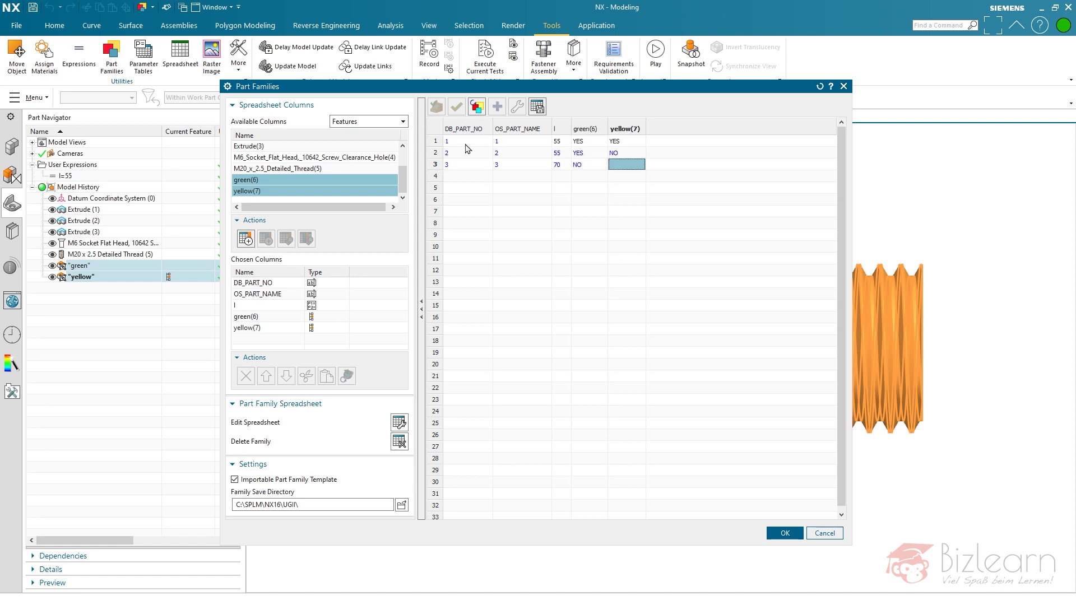
text(YES)
key(Return)
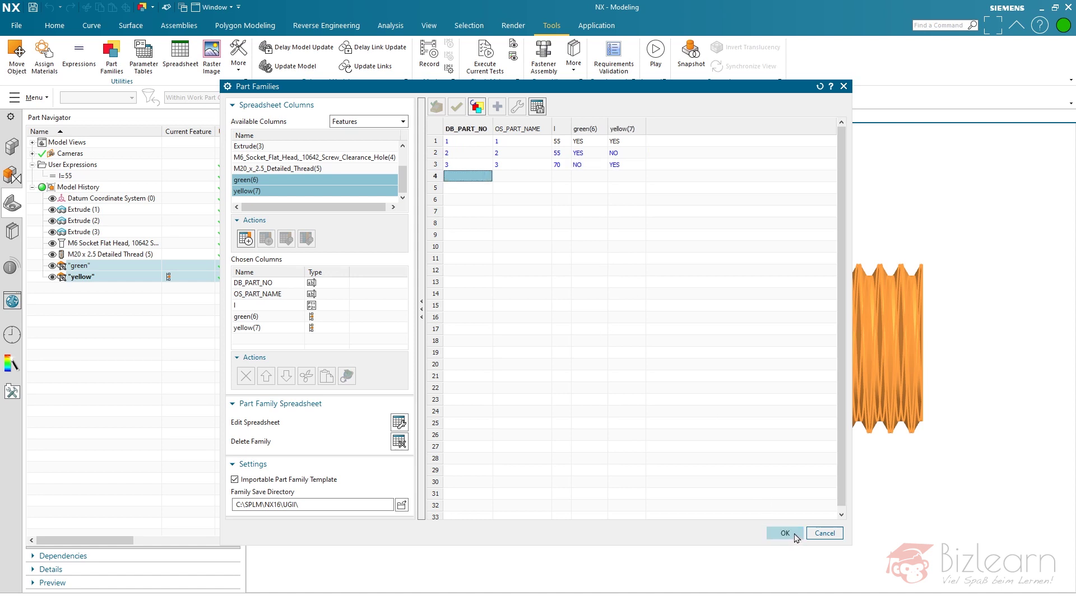
Apply family member 2's values to the shaft, then member 3's values.
drag(543, 87, 468, 309)
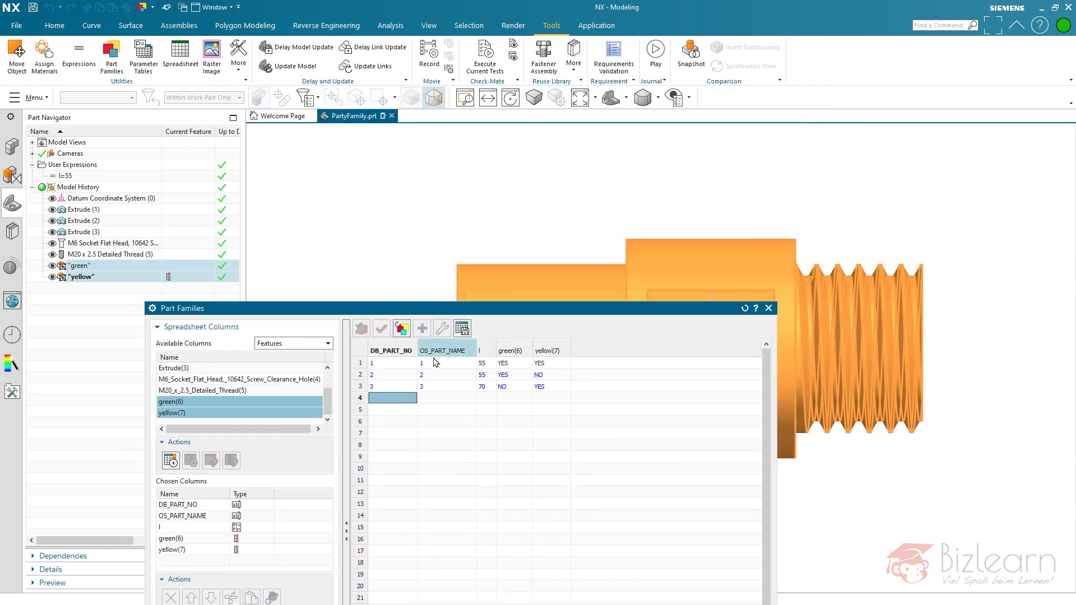
click(360, 375)
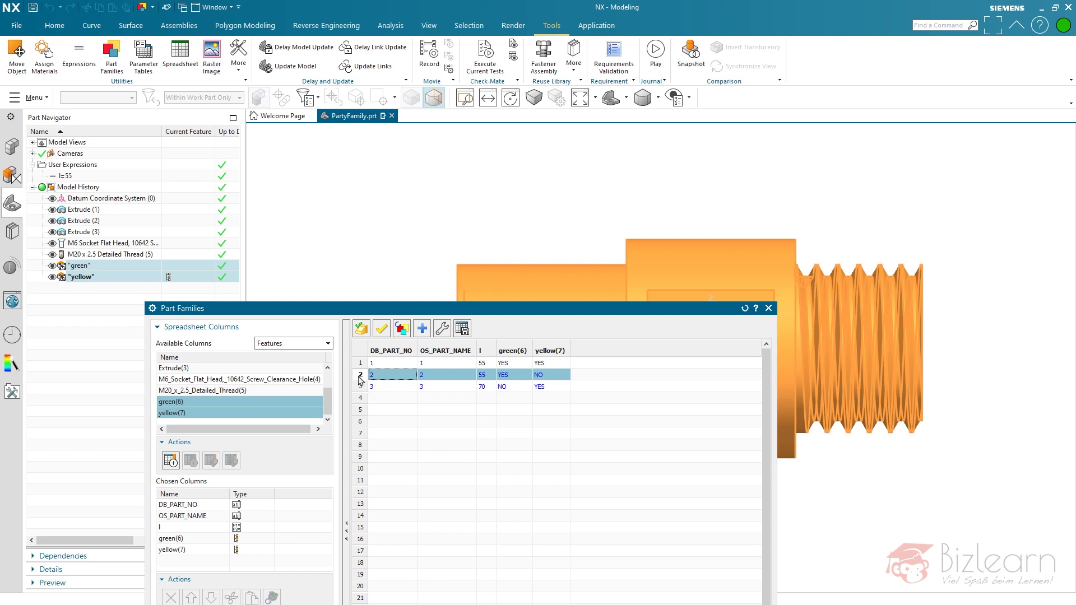
click(381, 328)
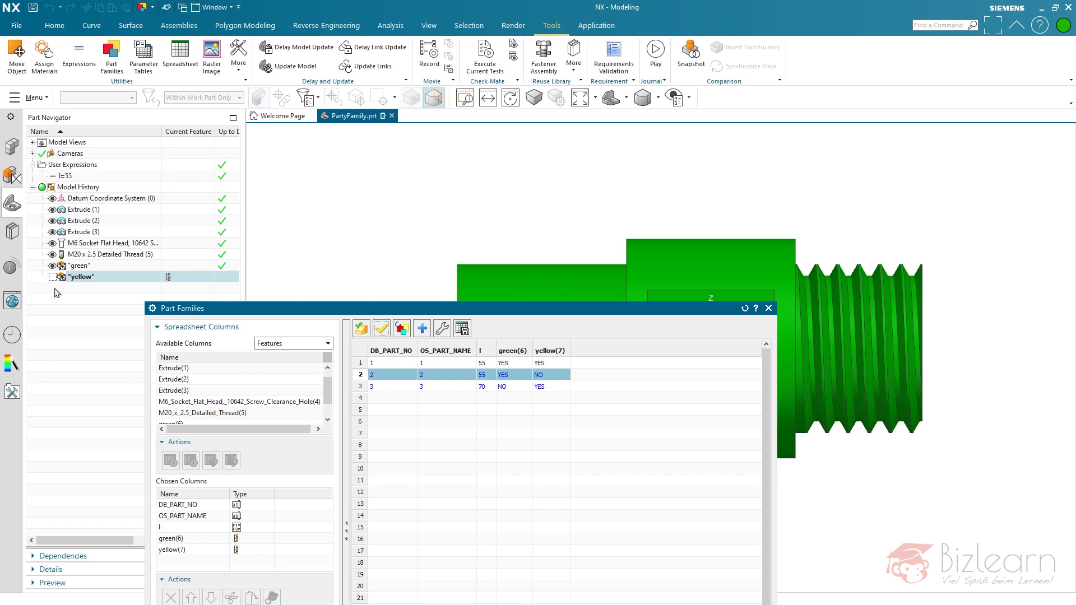
click(360, 386)
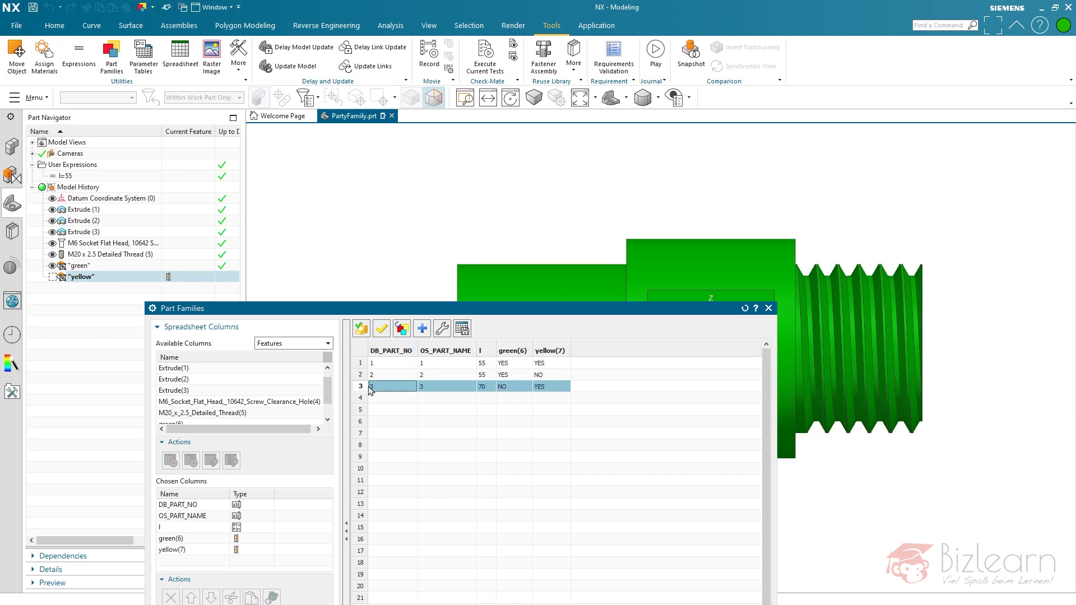
click(380, 331)
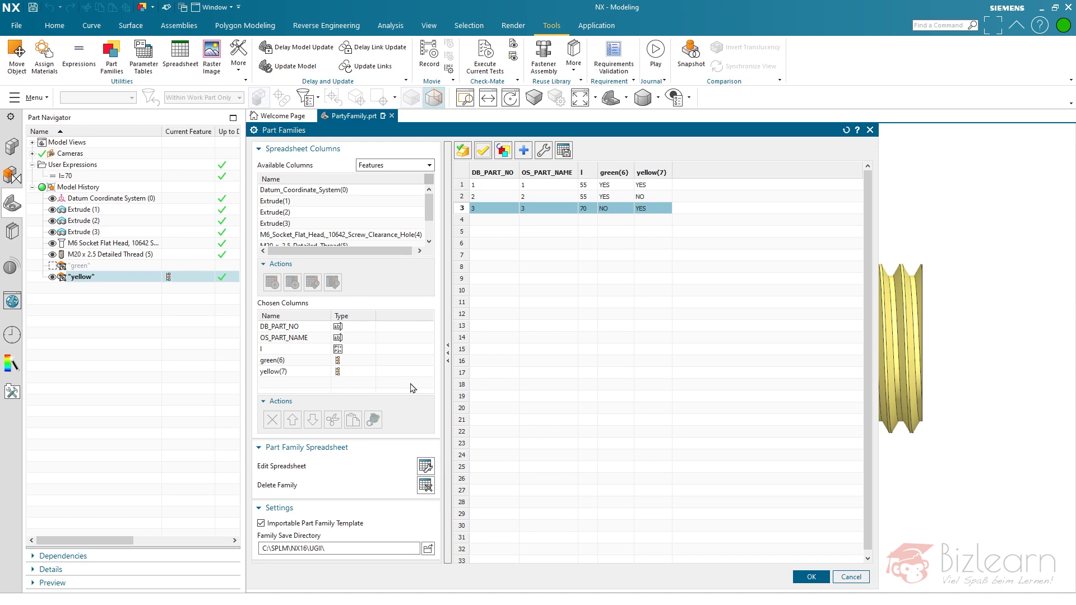
Drag the Part Families dialog to the lower right to reveal the yellow shaft.
drag(468, 136, 558, 399)
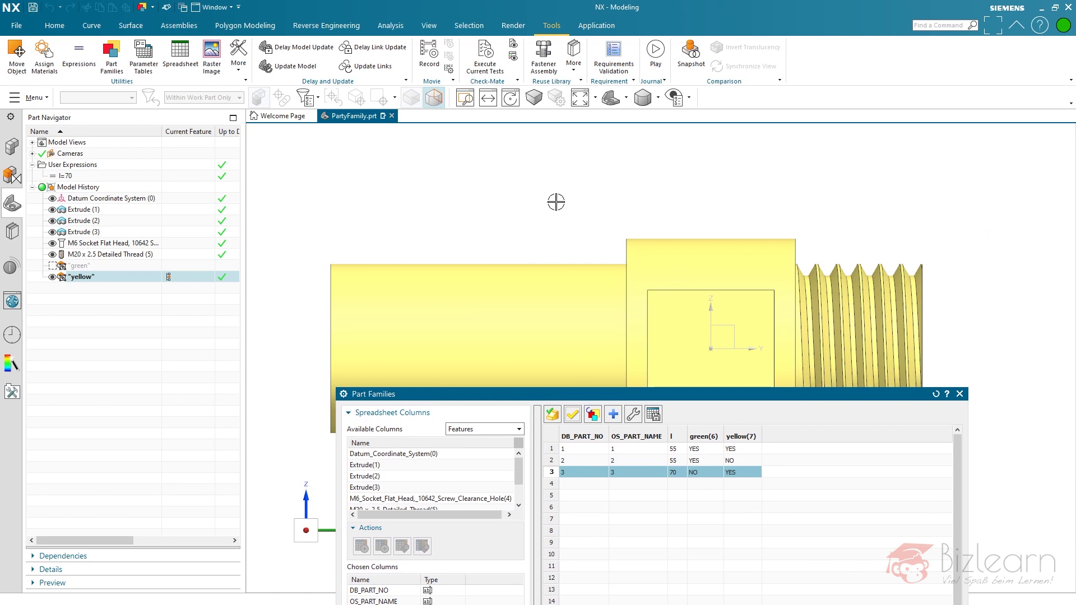